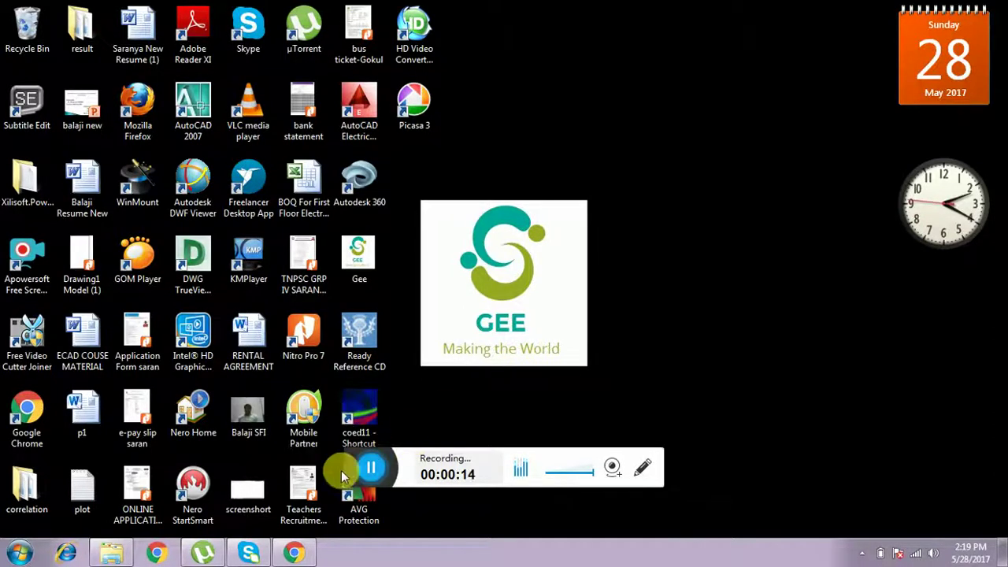
- Switch to the Chrome window and search Google for "subtitle editor"
mouse_move(294, 559)
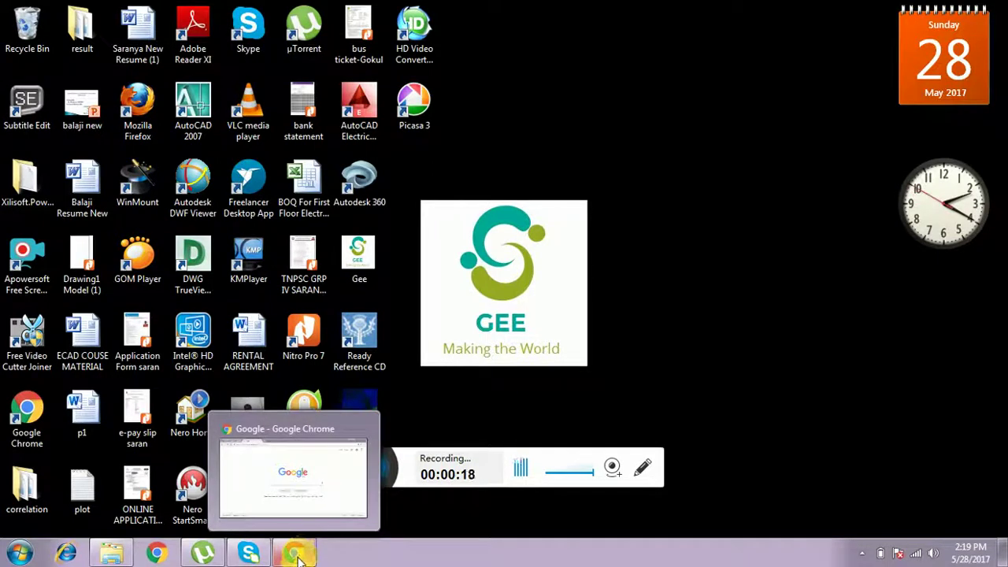
left_click(295, 556)
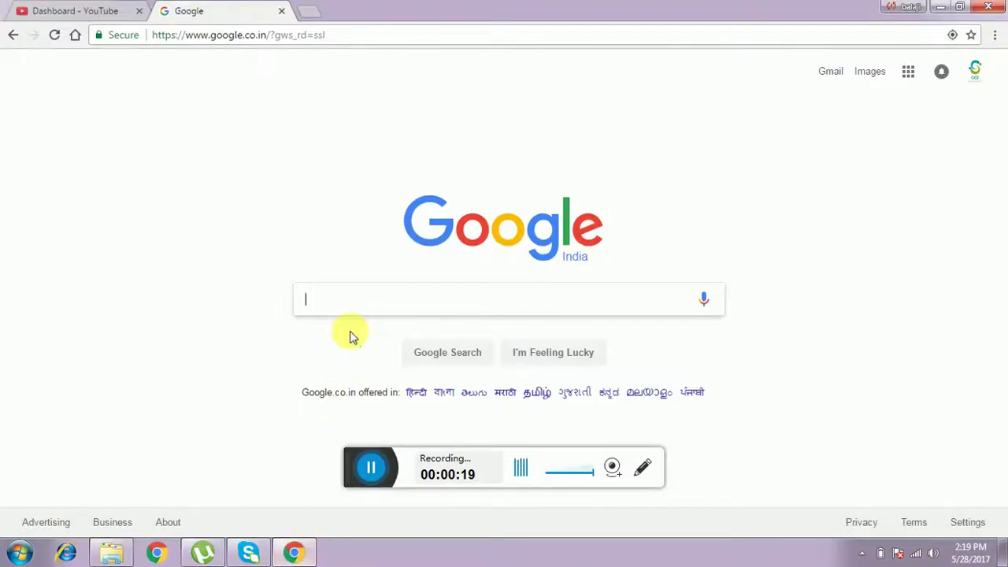
left_click(340, 299)
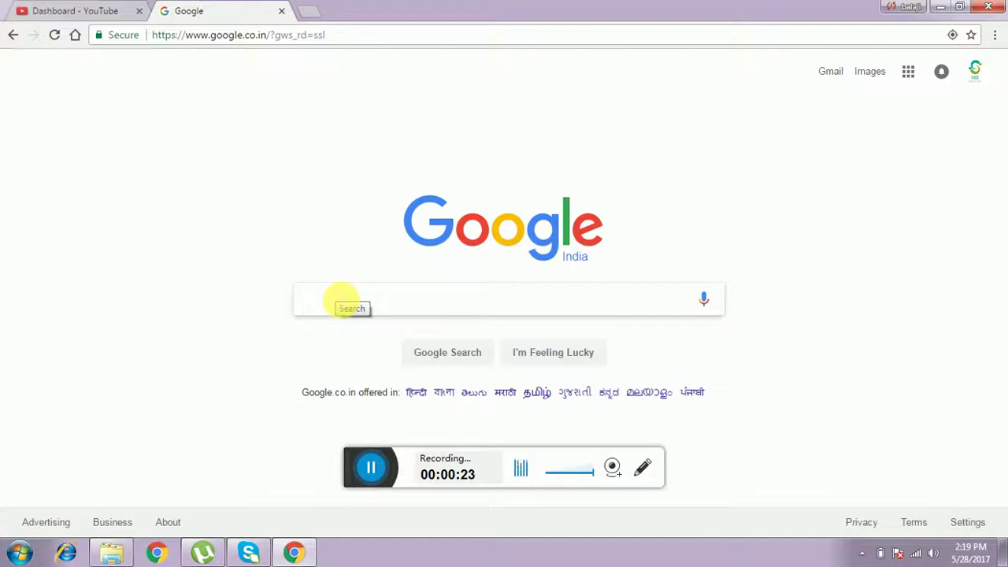
type("s")
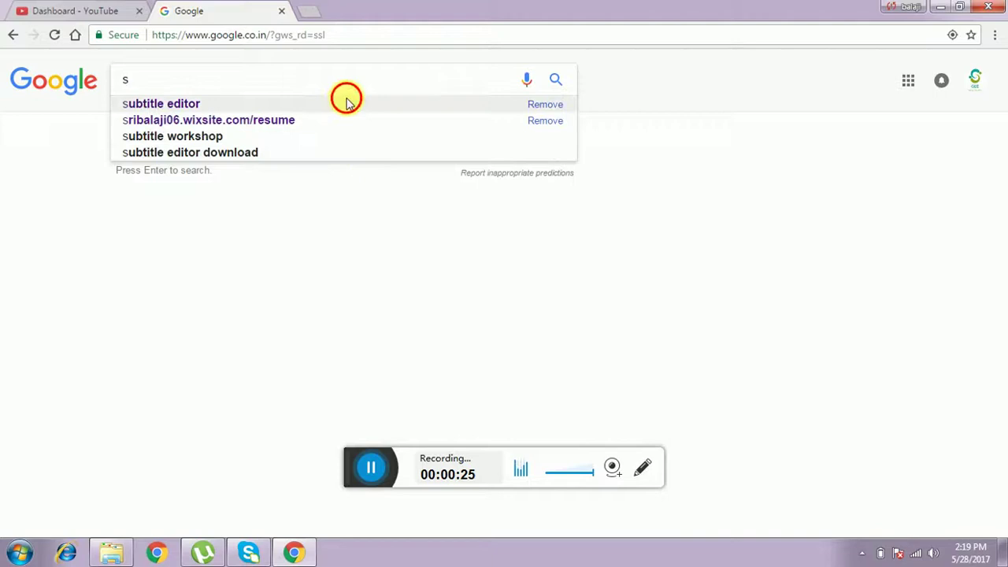
left_click(349, 103)
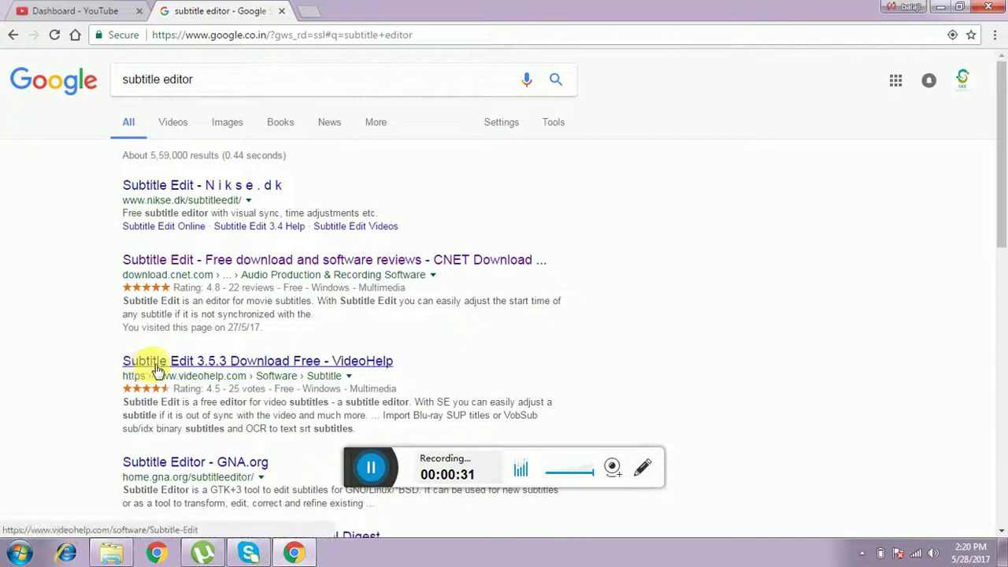
- Open the VideoHelp result for Subtitle Edit 3.5.3 and examine its download options
left_click(232, 364)
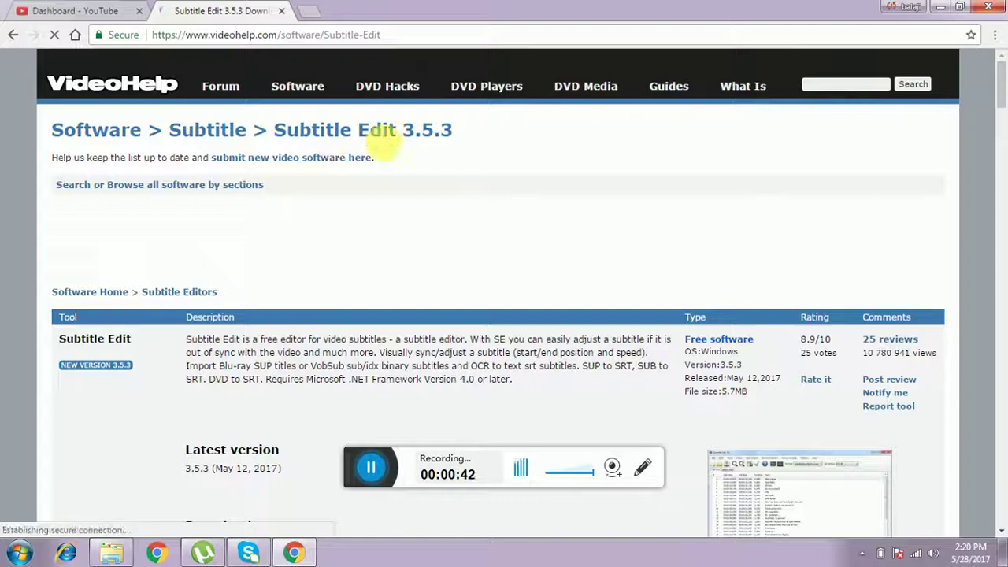
scroll(407, 282, "down", 1)
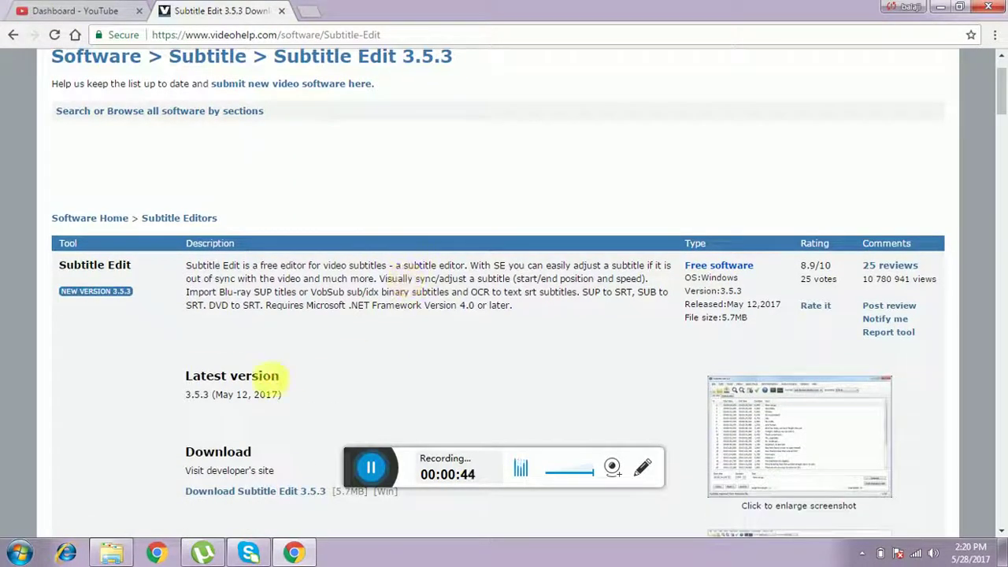
scroll(292, 398, "down", 3)
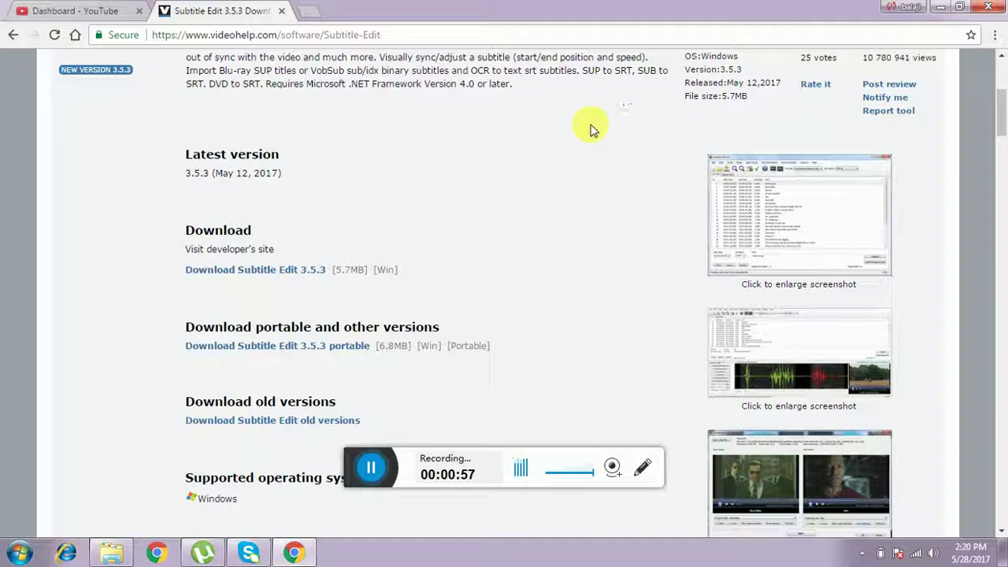
- Open the Softwares folder on Local Disk (E:) in the file explorer and locate the SubtitleEdit-3.5.3-Setup file
left_click(22, 551)
left_click(244, 270)
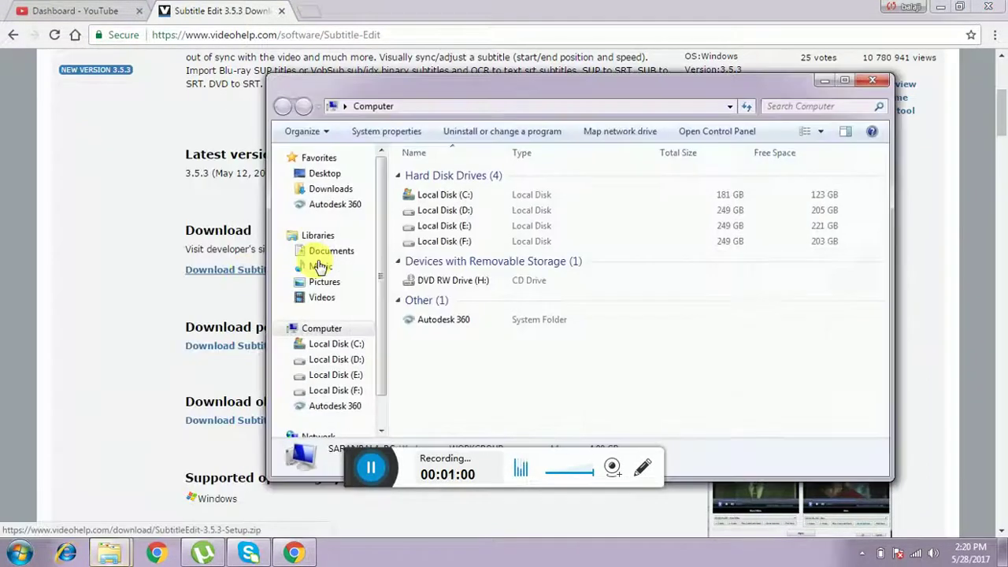
double_click(455, 226)
double_click(443, 206)
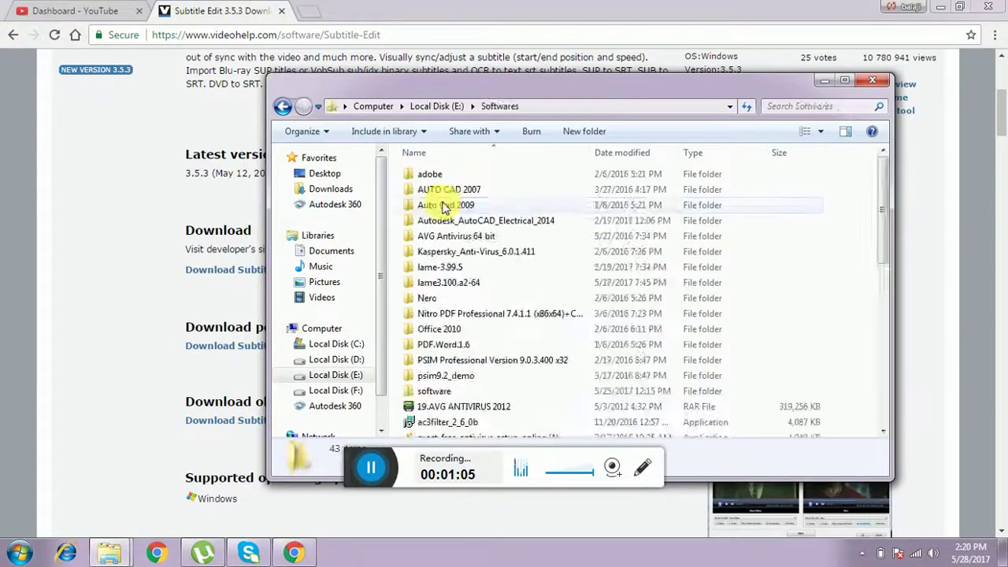
scroll(438, 315, "down", 8)
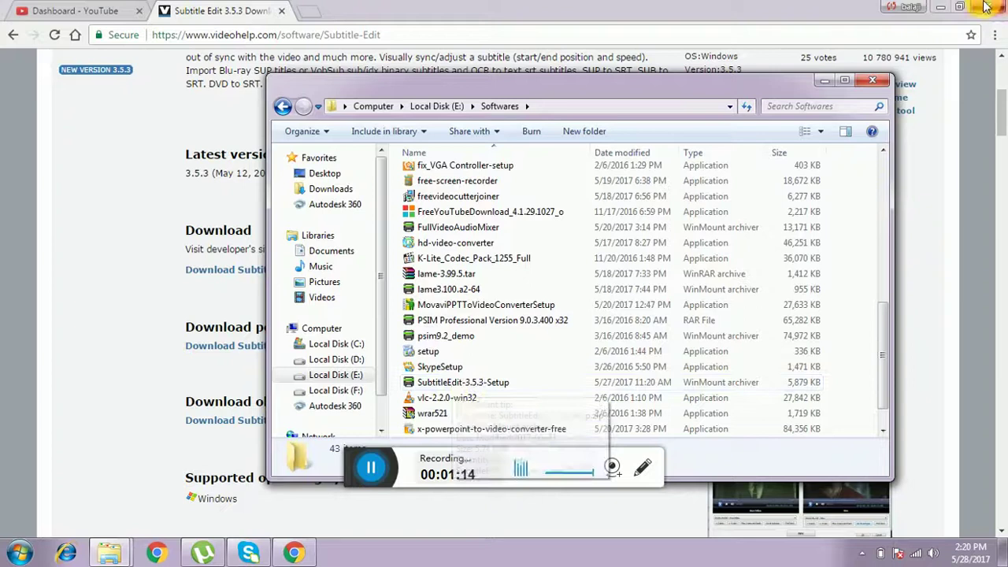
- Minimize the browser and folder windows, move the recorder bar out of the way, and launch Subtitle Edit from the desktop
left_click(940, 6)
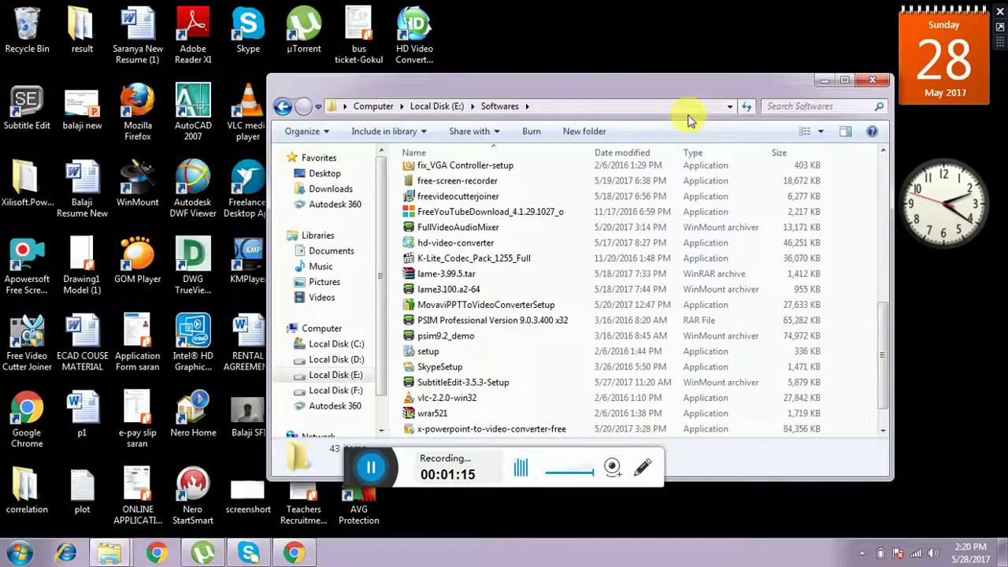
left_click(824, 80)
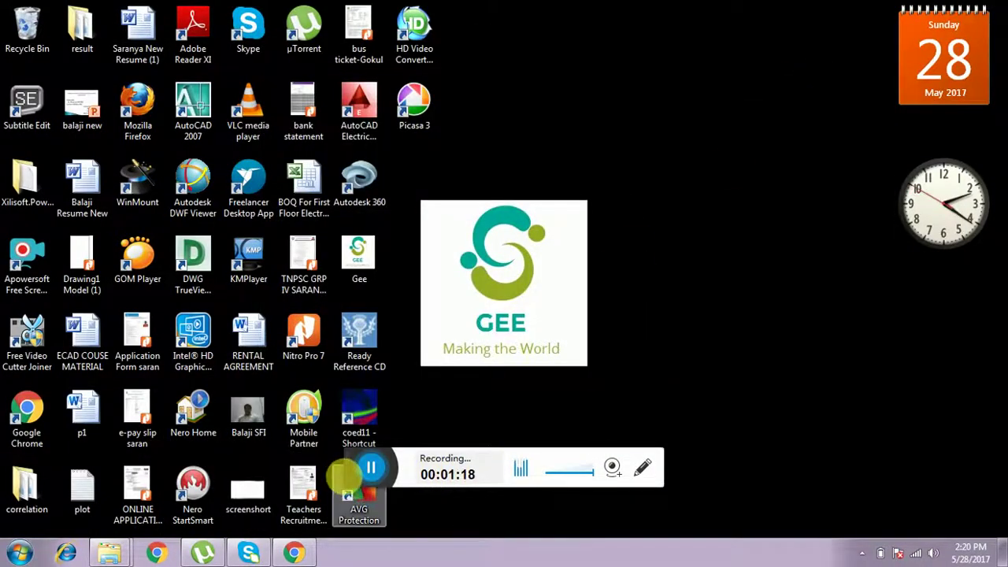
left_click_drag(354, 474, 368, 560)
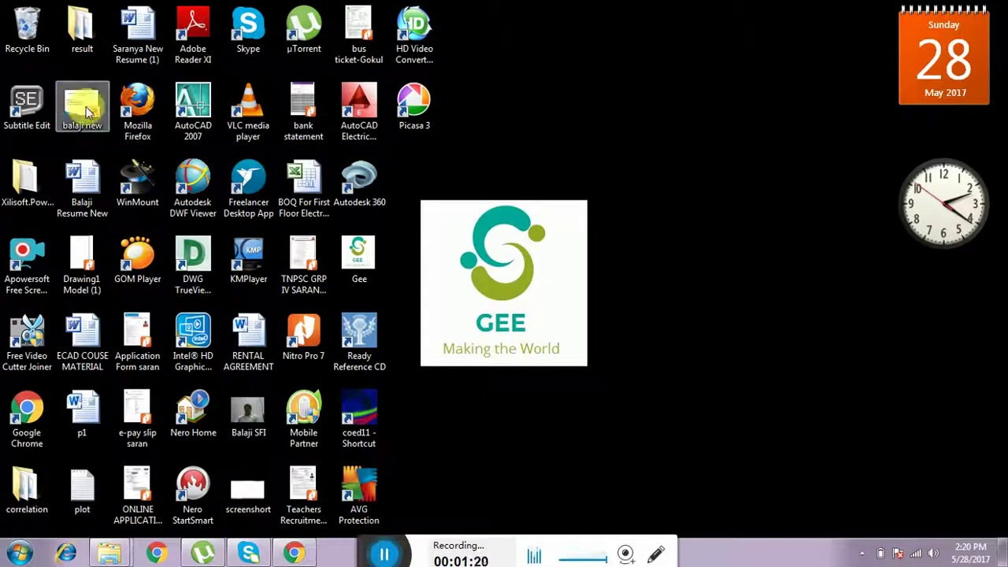
double_click(37, 120)
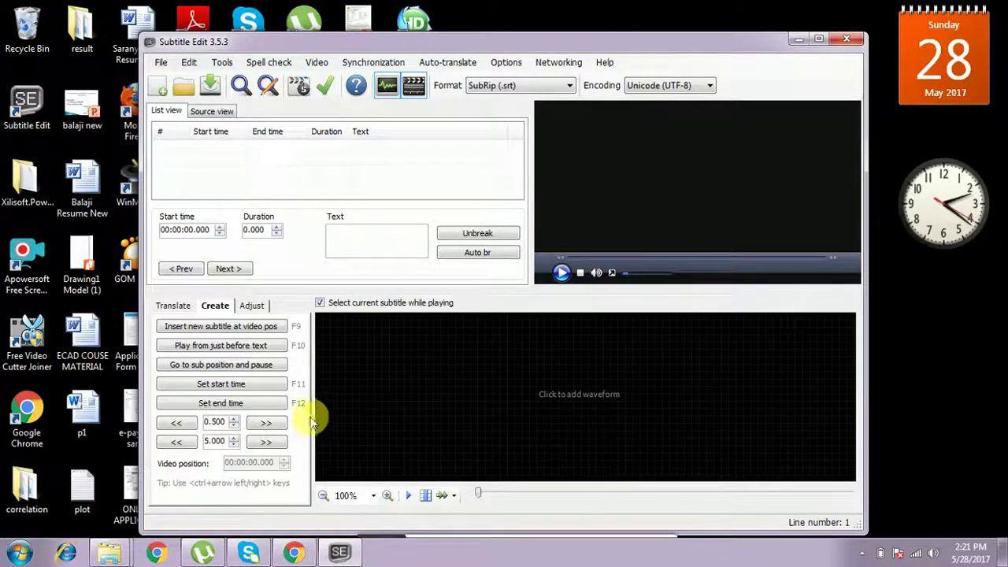
- Look through the Translate, Create and Adjust control sets, ending on the Create controls
left_click(173, 307)
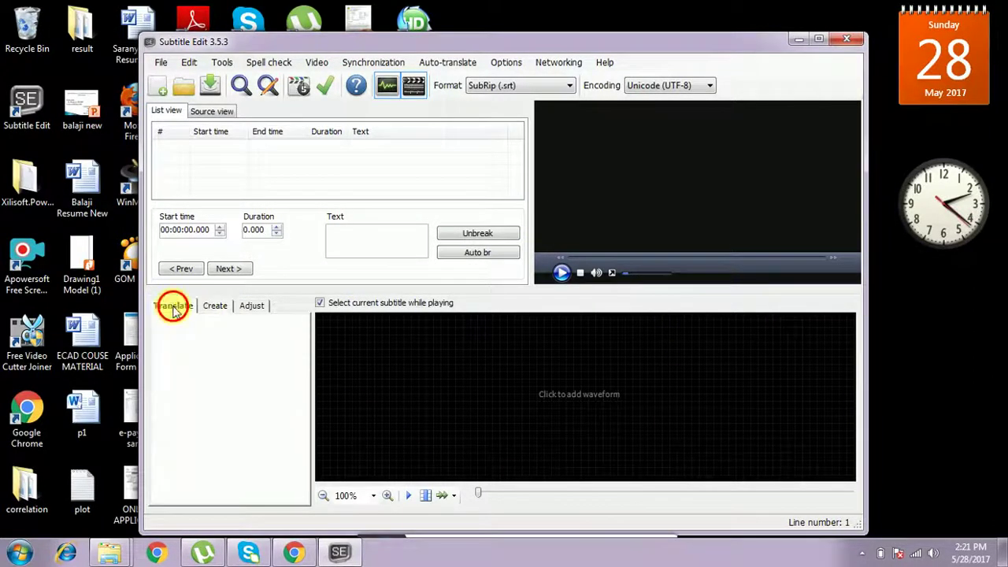
left_click(215, 308)
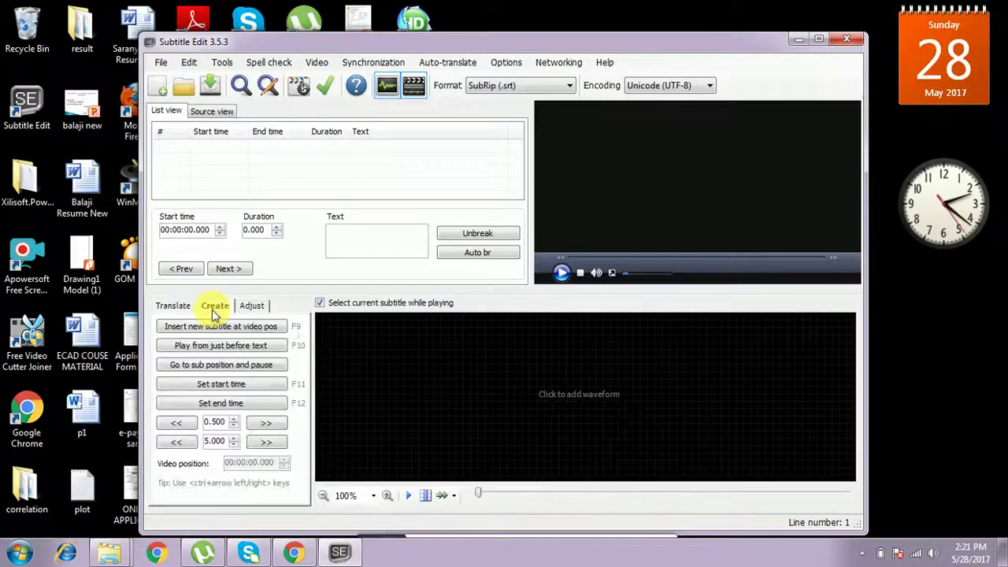
left_click(250, 307)
left_click(215, 307)
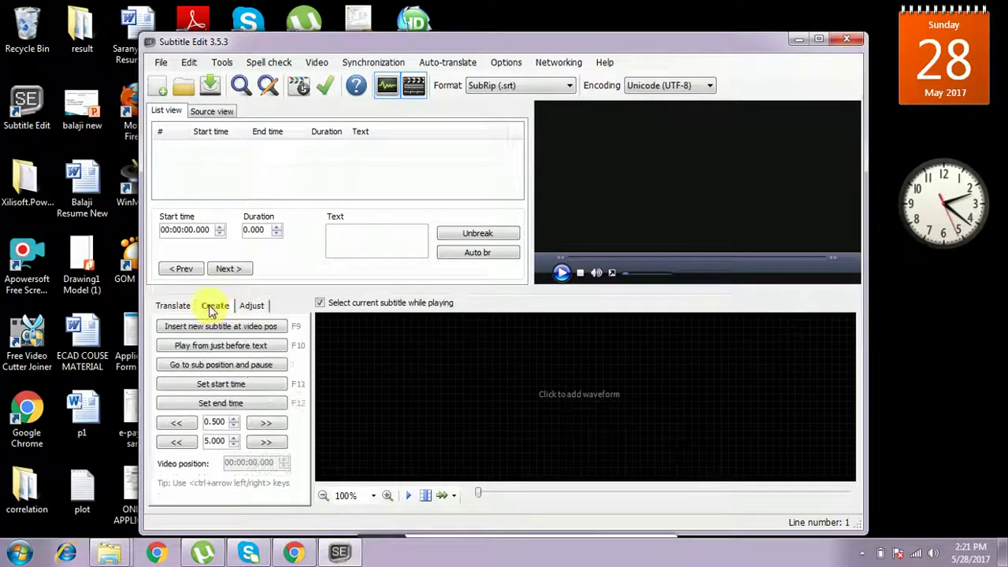
left_click(175, 306)
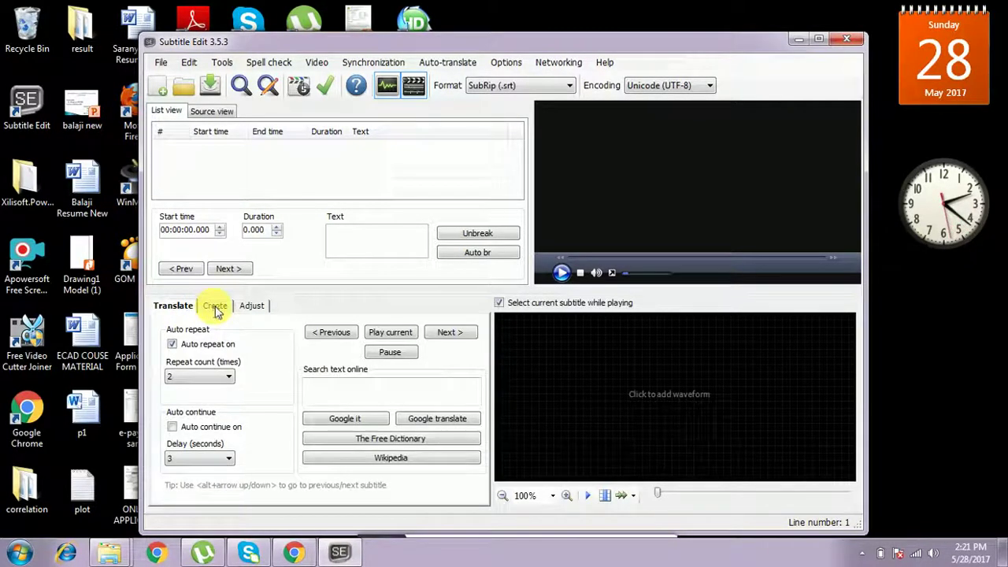
left_click(216, 309)
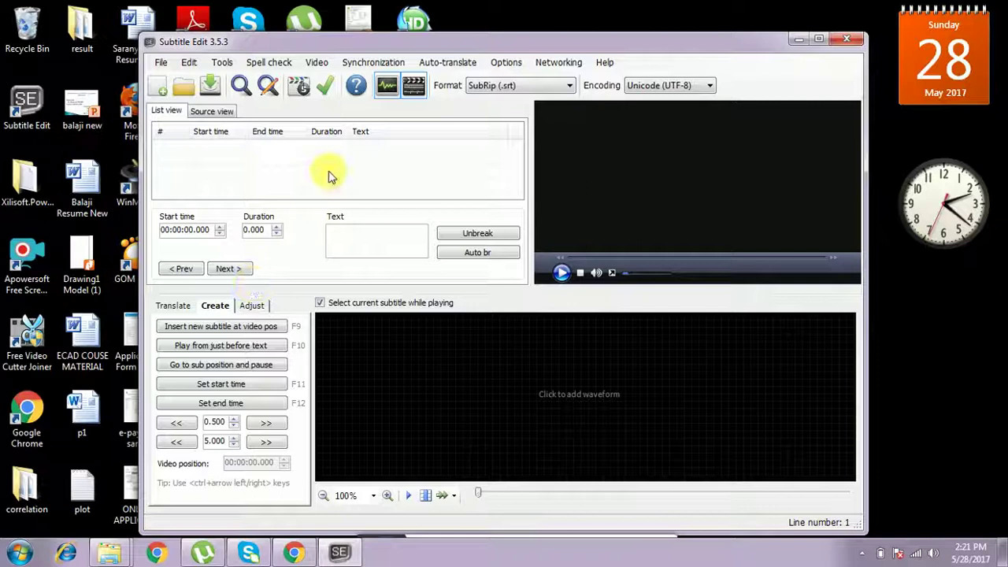
- Load the video file GEE Front into the subtitle project
left_click(317, 63)
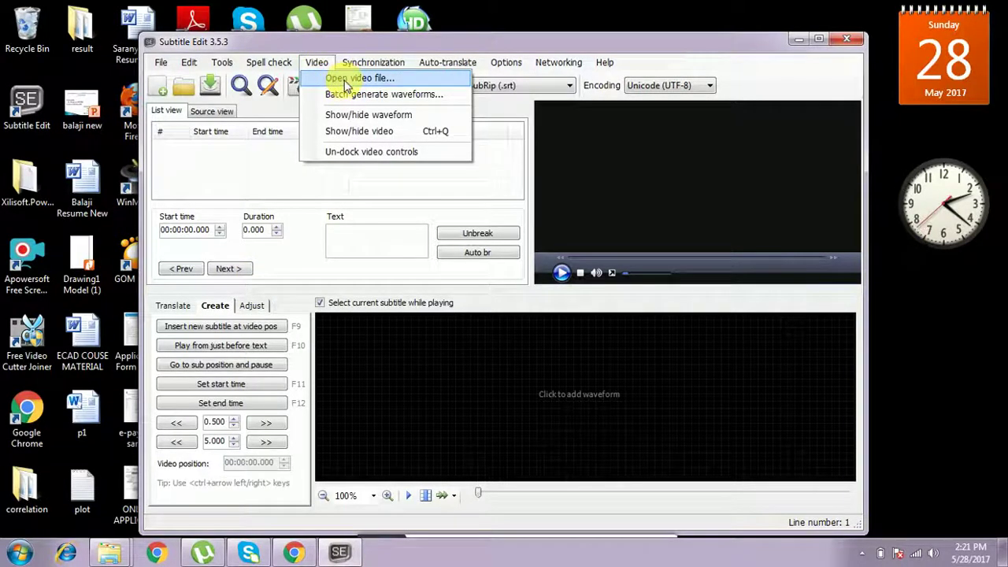
left_click(347, 82)
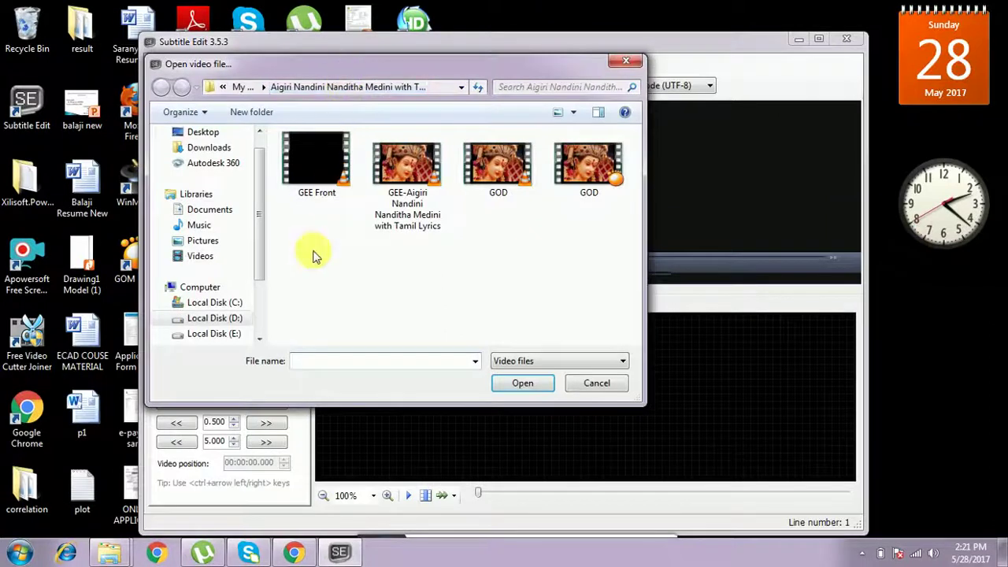
double_click(319, 176)
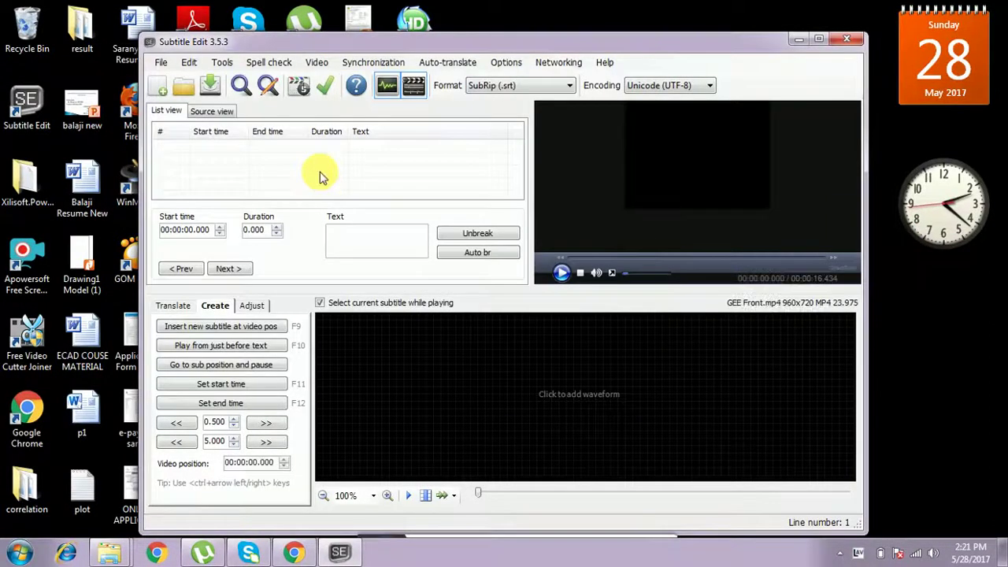
- Preview the video, return to 00:00:00.283 near its start, and insert a new subtitle at that position
left_click(562, 273)
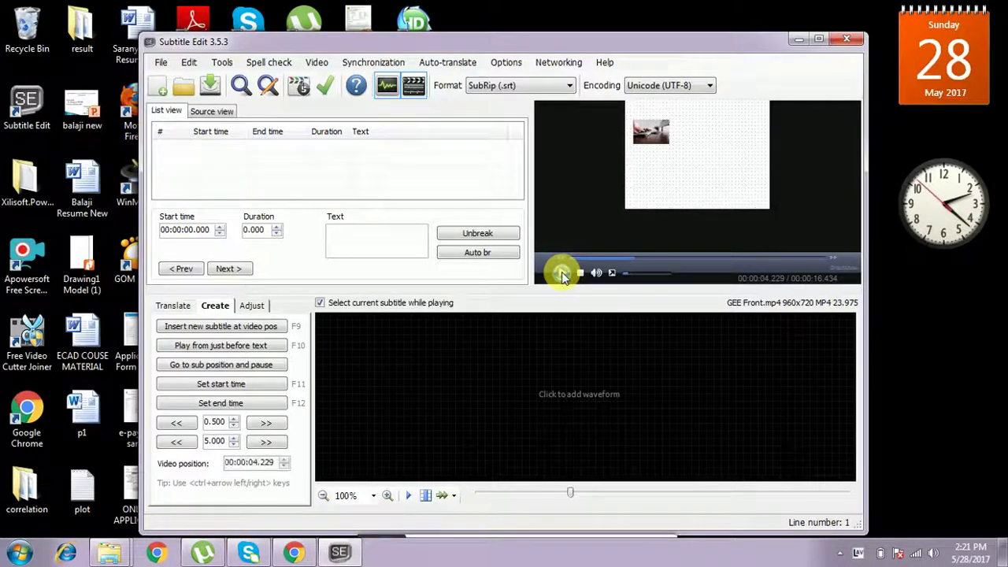
left_click(573, 257)
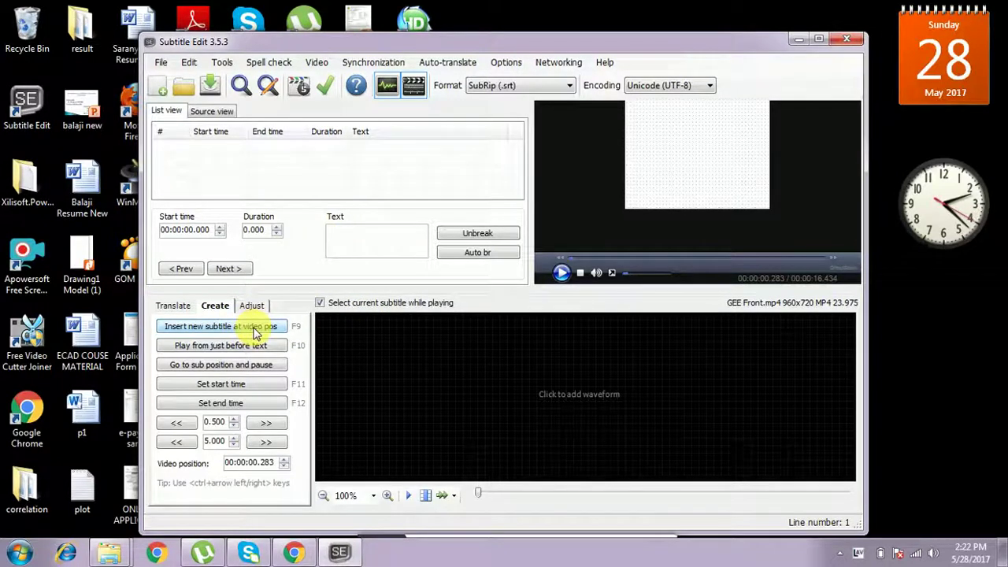
left_click(253, 331)
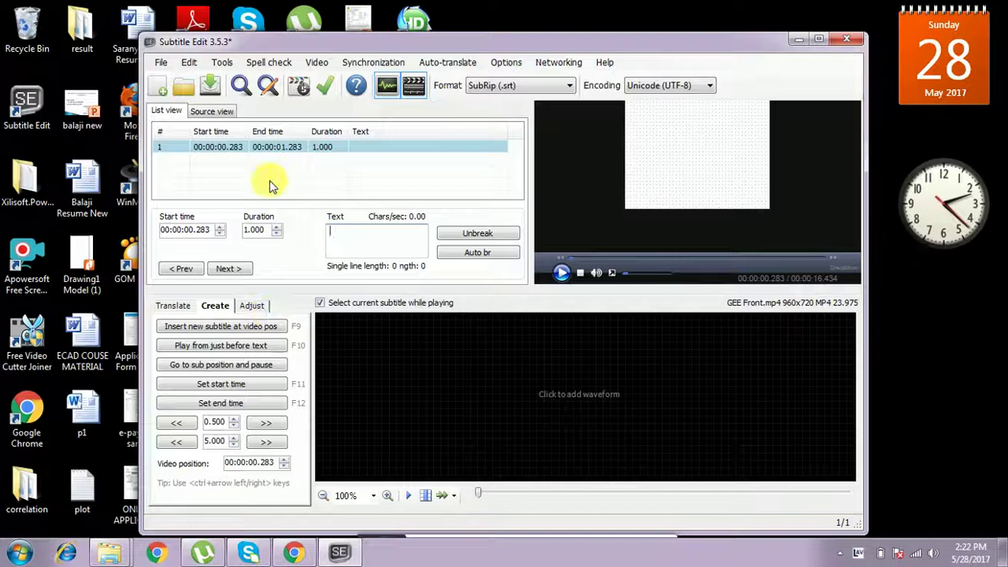
- Generate the video's audio waveform and play the passage covered by the first subtitle line
left_click(558, 391)
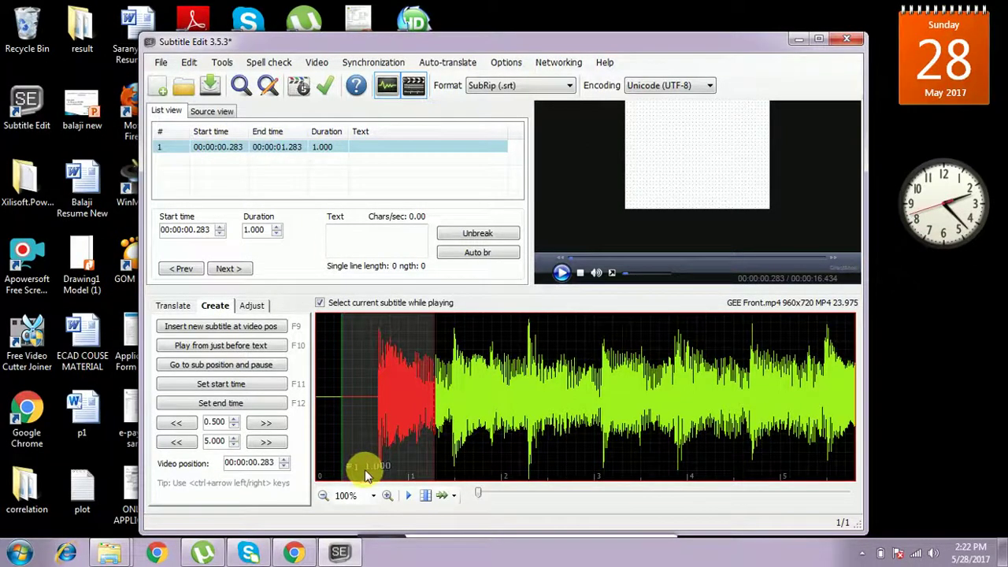
left_click(233, 152)
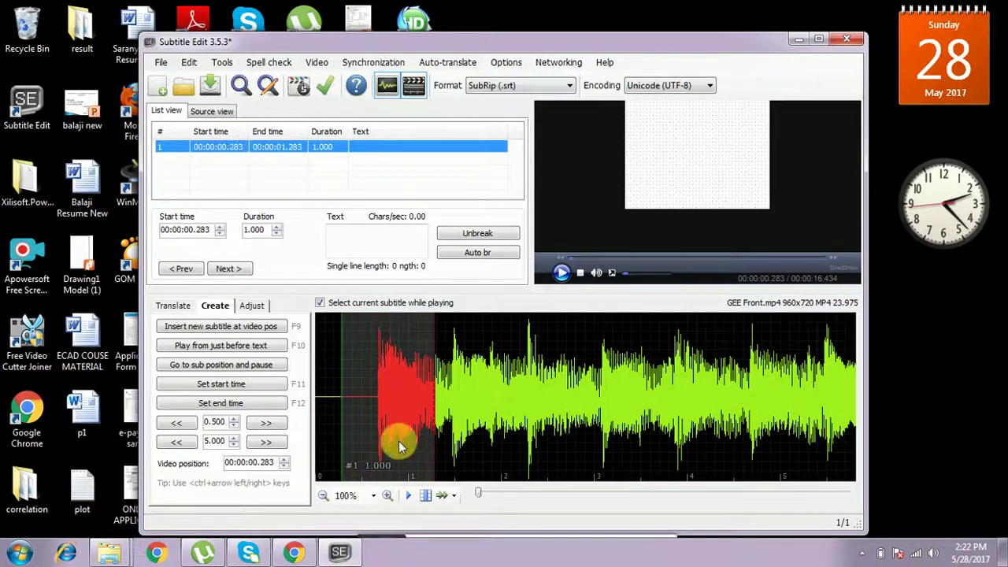
left_click(560, 275)
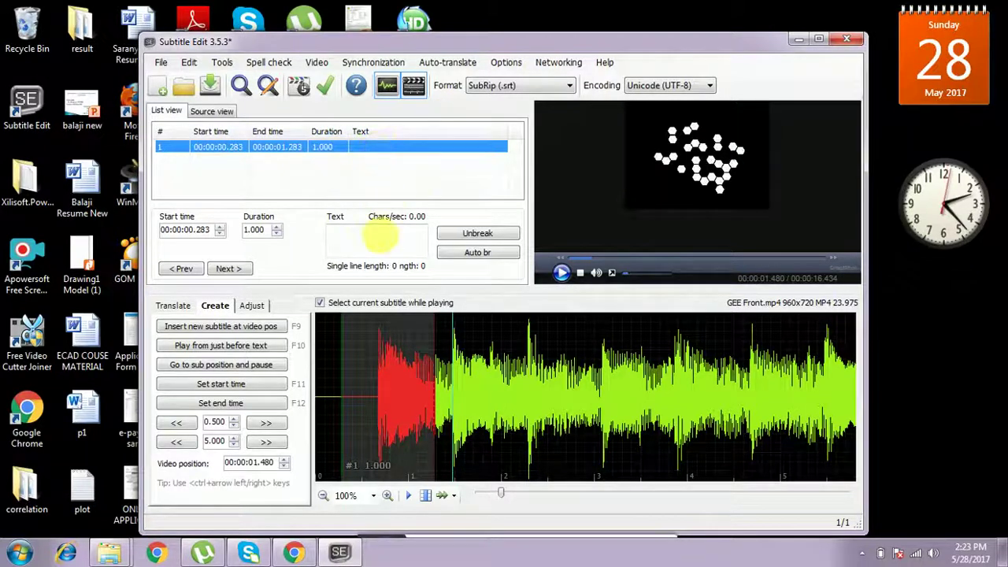
- Enter "Welcome to Gee" as the text of the first subtitle line
left_click(364, 245)
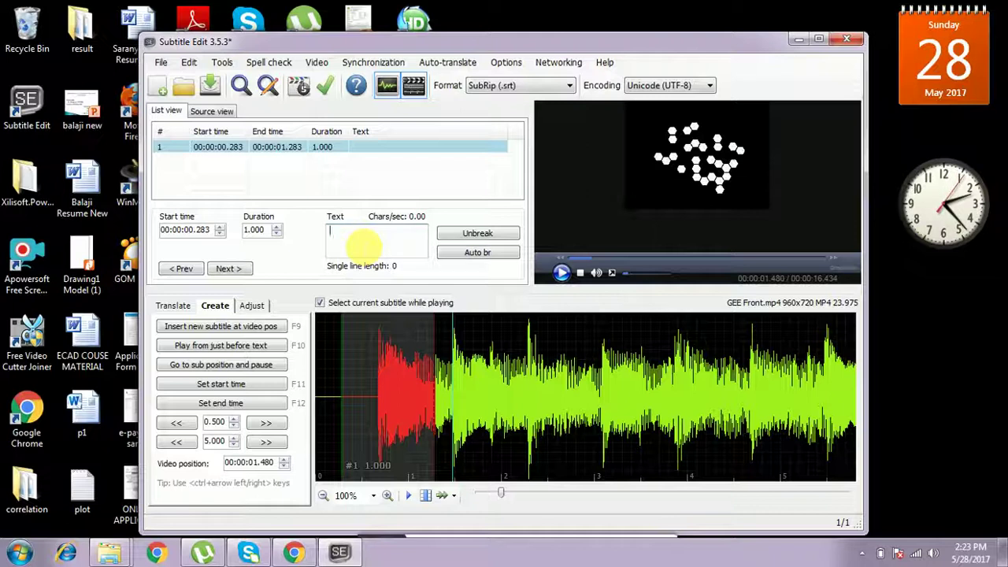
type("Welcome")
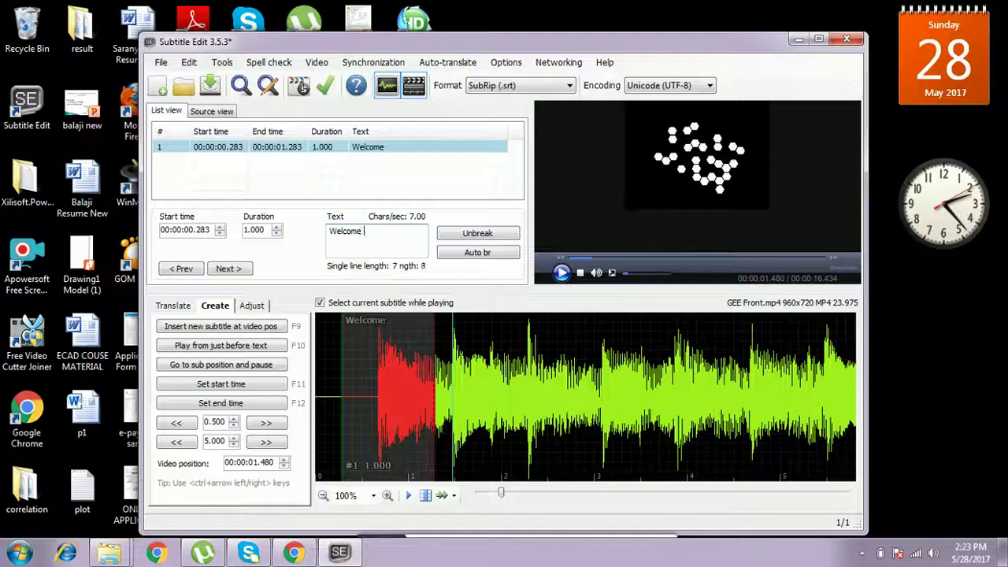
type(" to Gee")
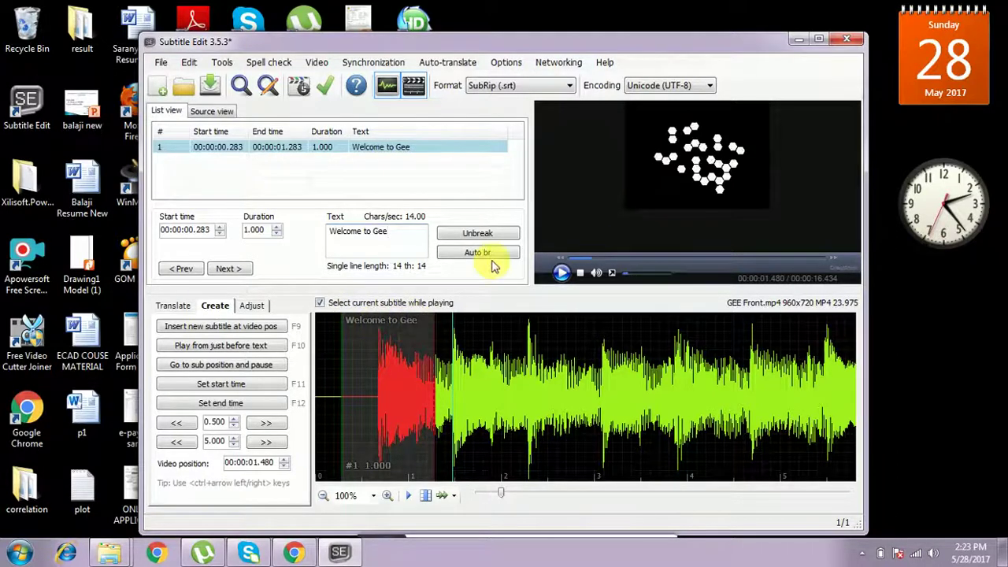
- Play the video from the first subtitle line to check its text and timing, and pause it after the line ends
left_click(219, 146)
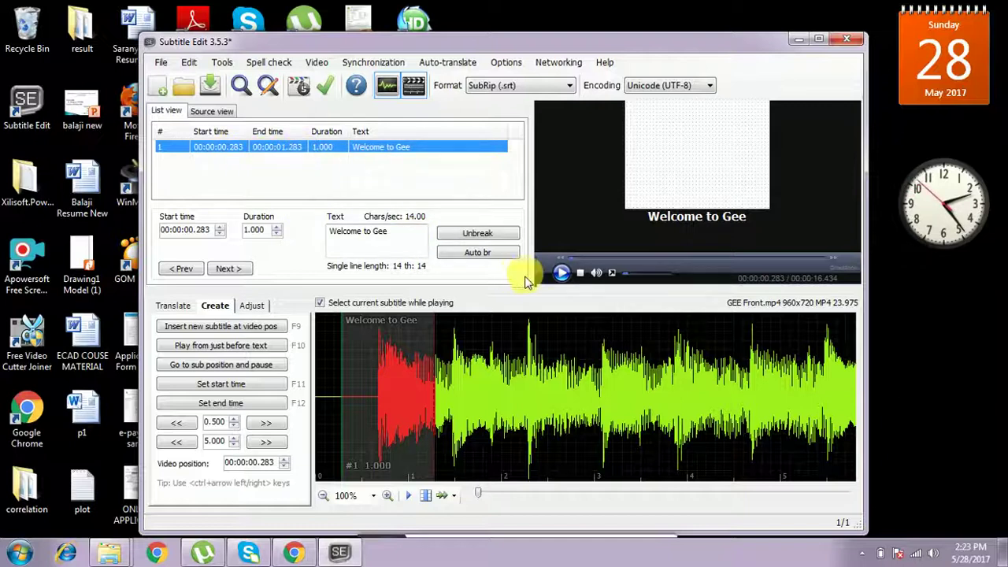
left_click(561, 273)
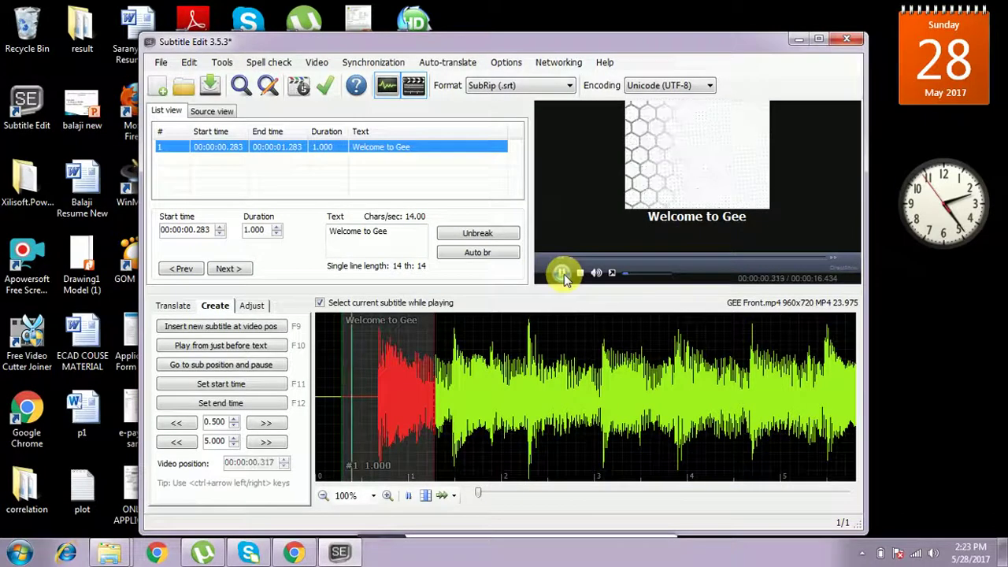
left_click(562, 273)
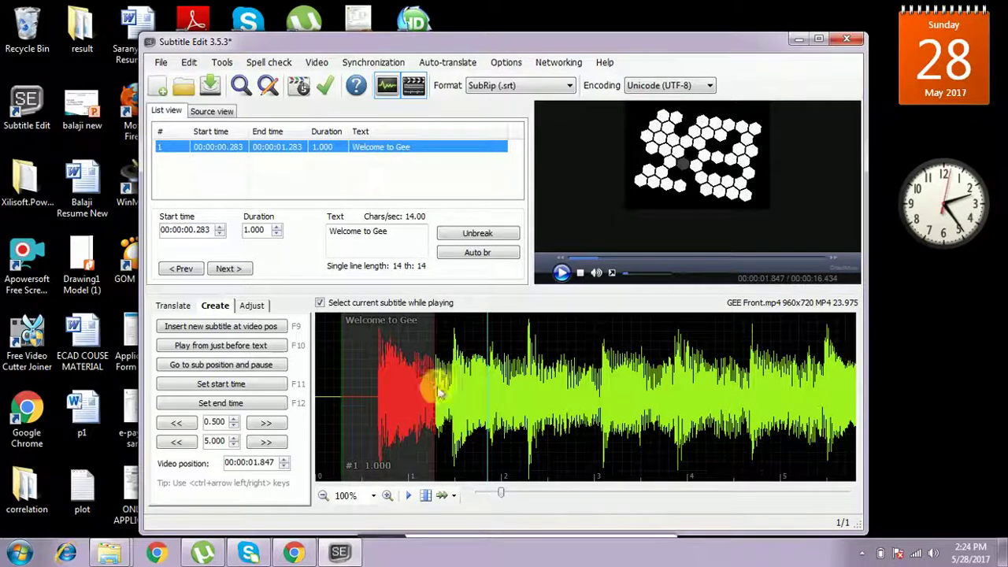
- Extend the "Welcome to Gee" subtitle to end at 00:00:04.007 and play the video through it to check the timing
left_click_drag(435, 389, 688, 409)
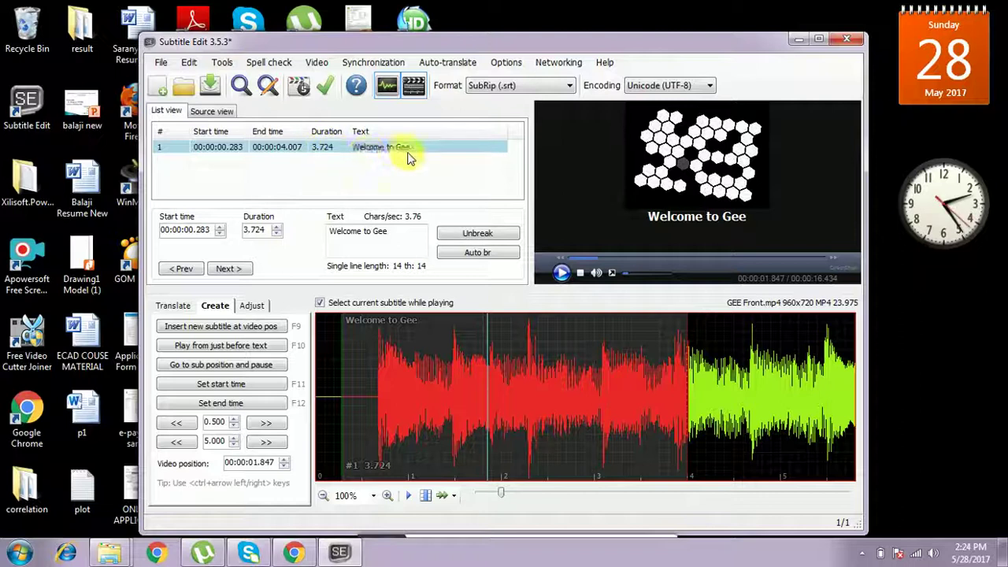
left_click(372, 147)
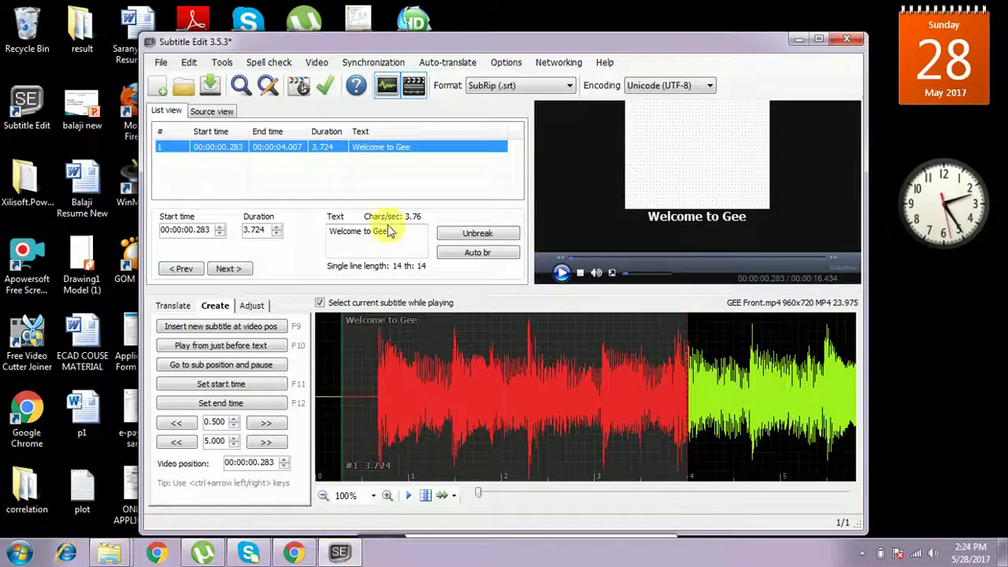
left_click(560, 274)
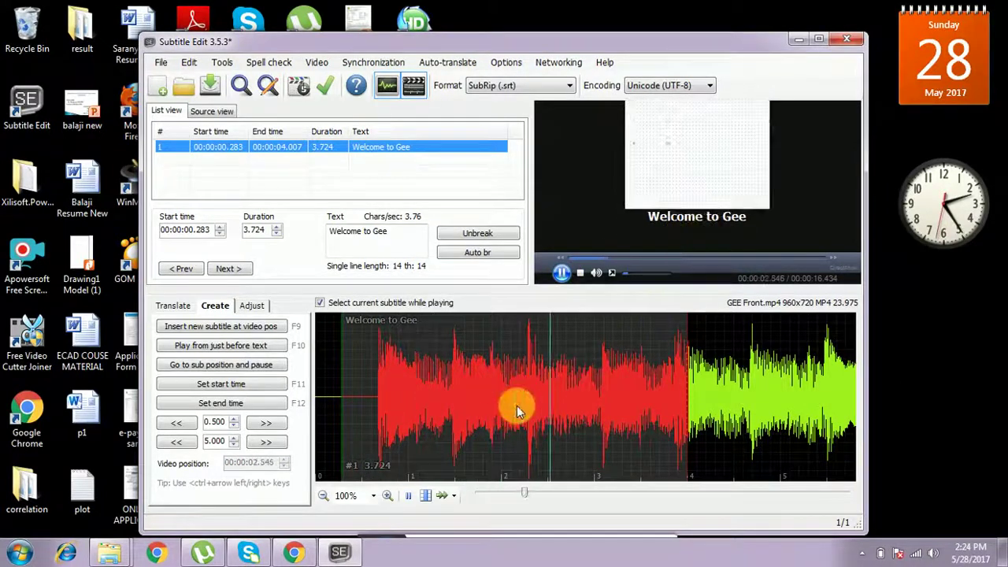
left_click(559, 272)
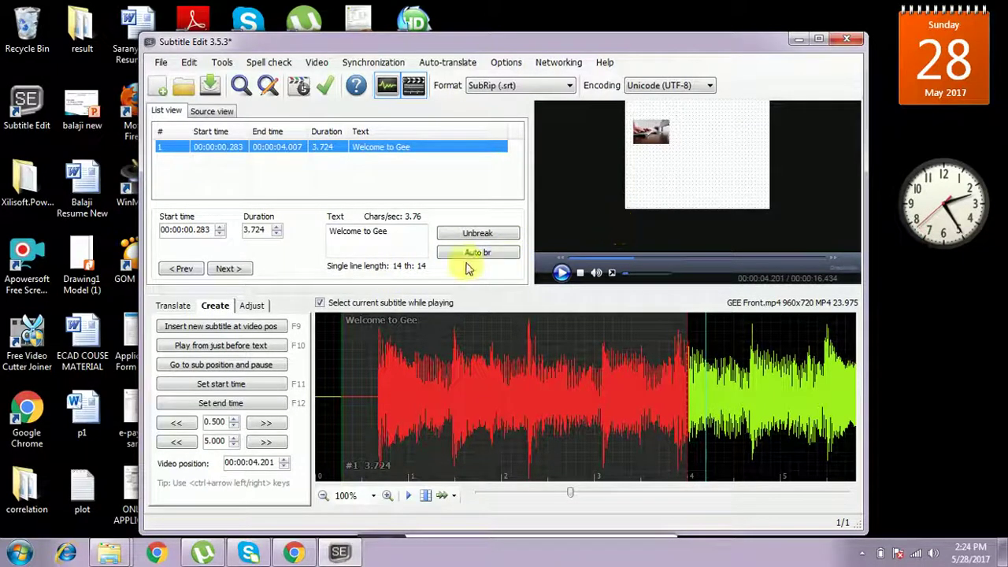
- Insert a second subtitle at video position 00:00:04.201 with the text "subscribe my video"
left_click(223, 326)
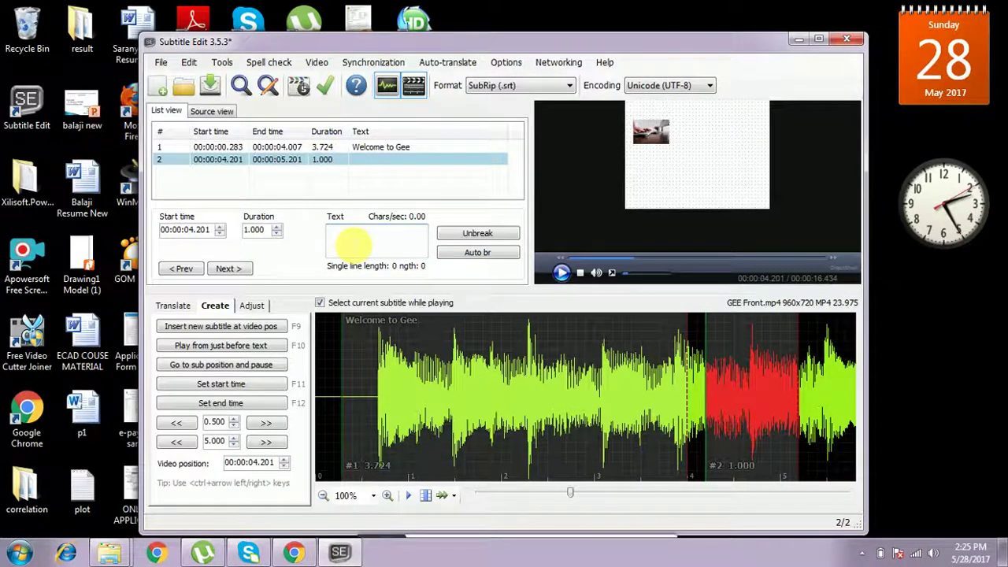
type("bscribe my")
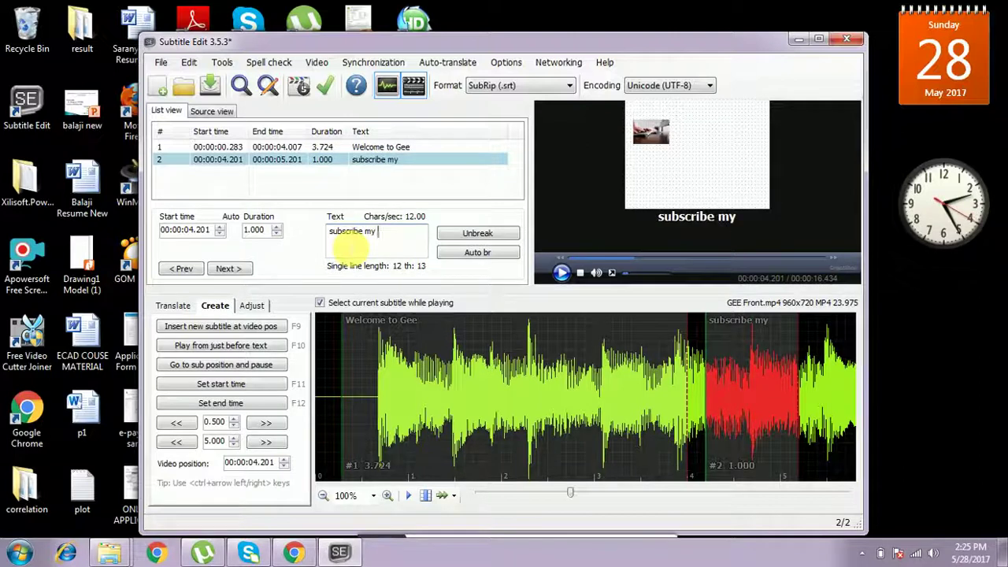
type(" video")
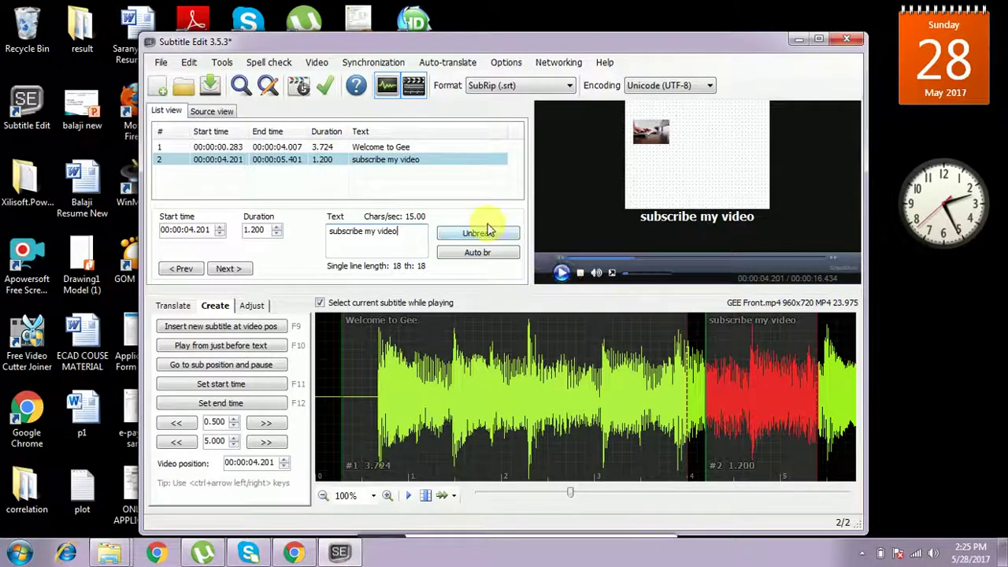
- Extend the second subtitle to end at 00:00:07.867 and play the video over it to check the timing
left_click(359, 161)
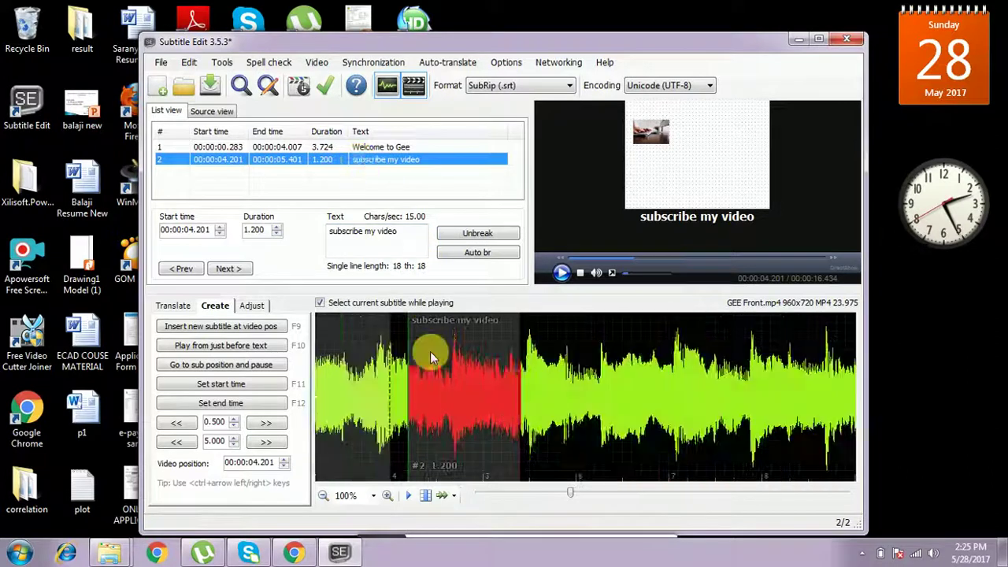
left_click_drag(520, 405, 760, 415)
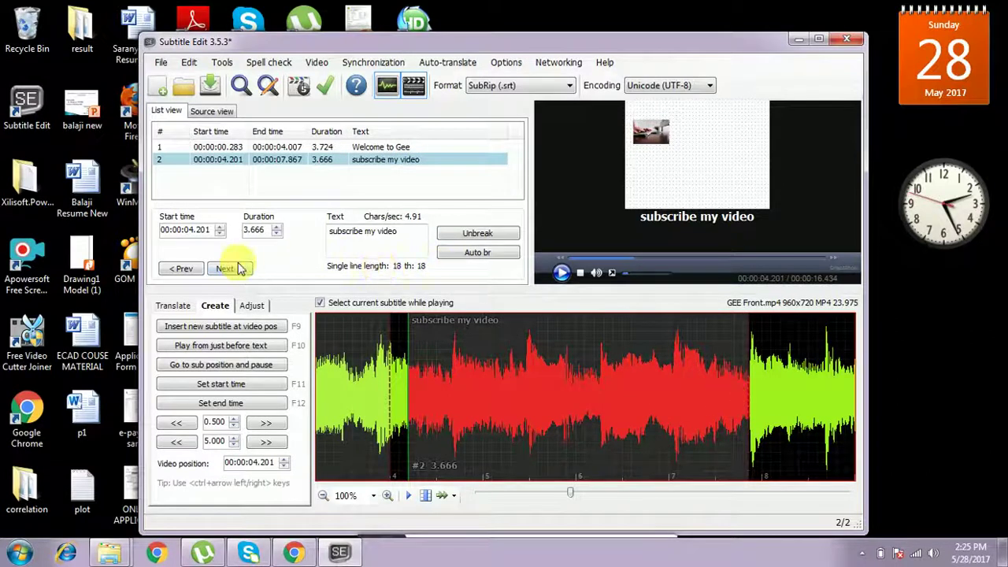
left_click(562, 273)
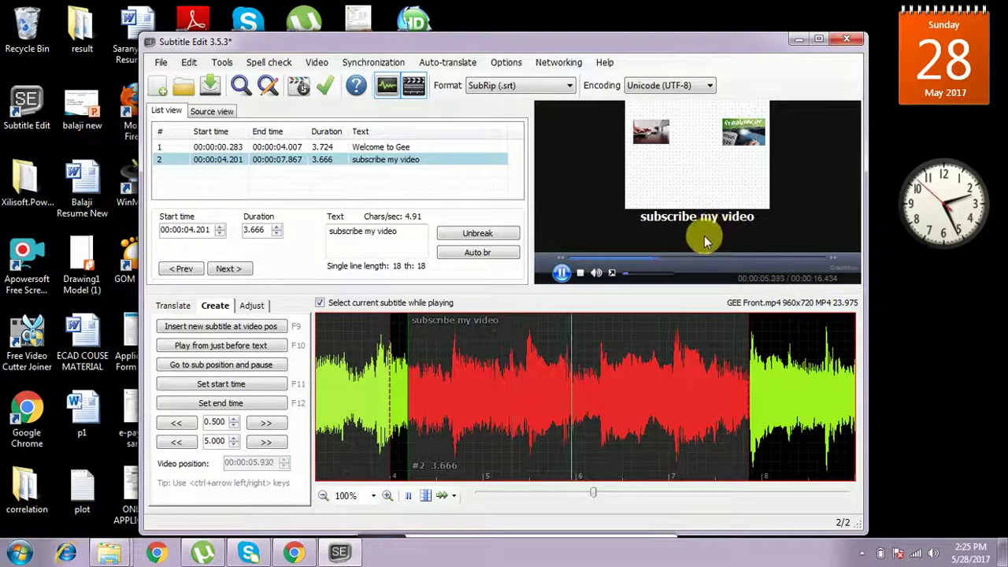
left_click(561, 275)
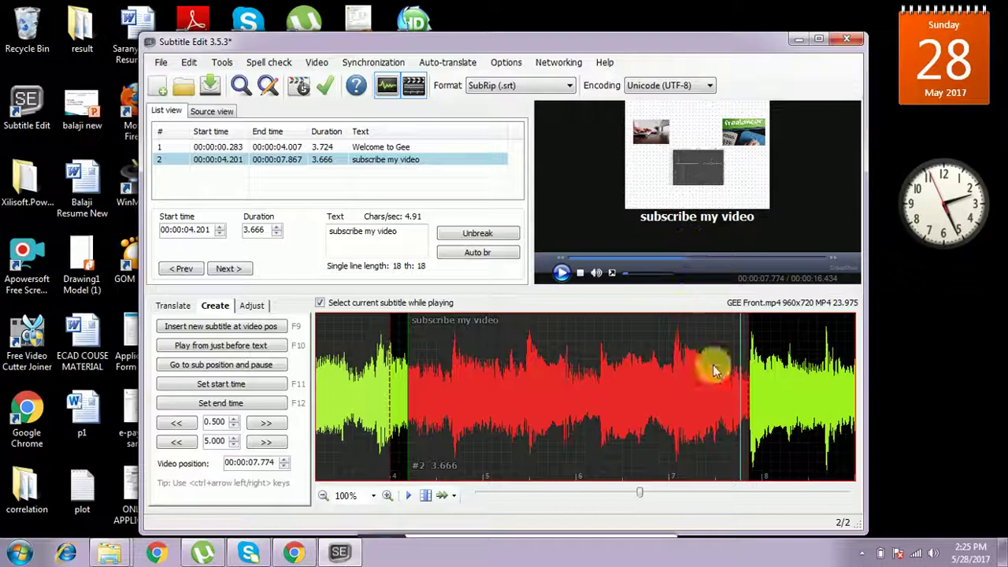
- Advance the video to 00:00:08.213 and insert a third subtitle there with the text "subscribe my Channal"
left_click(562, 273)
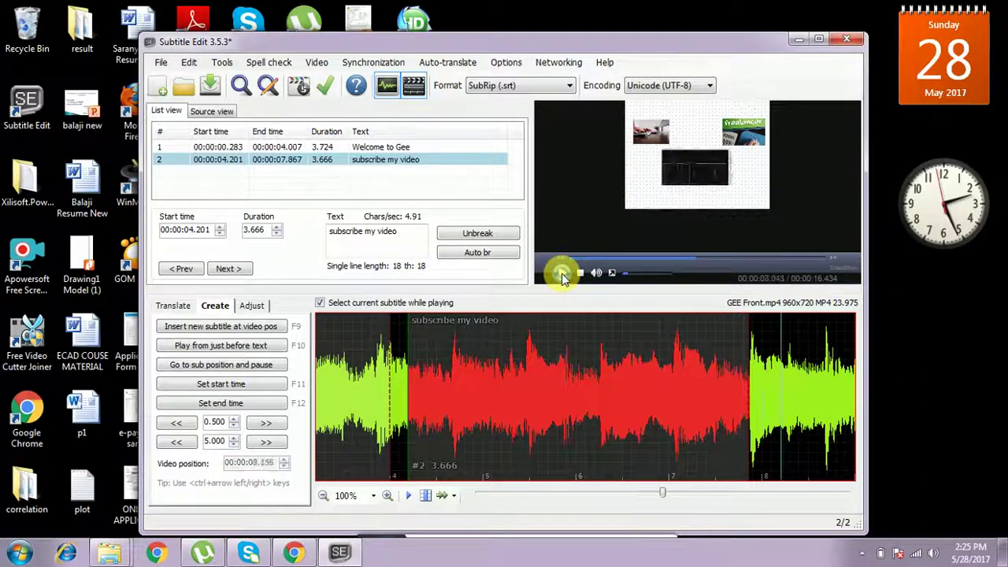
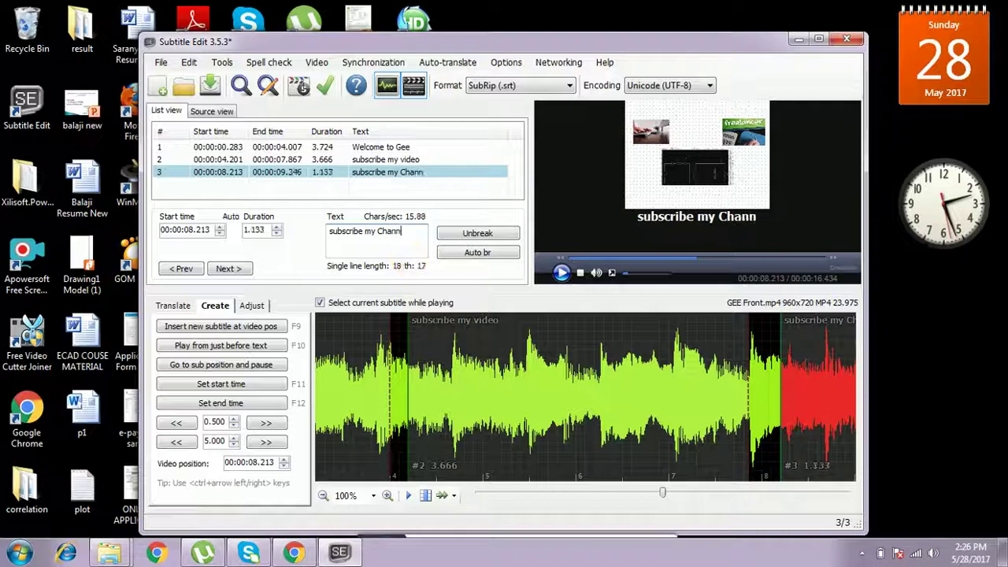
type("l")
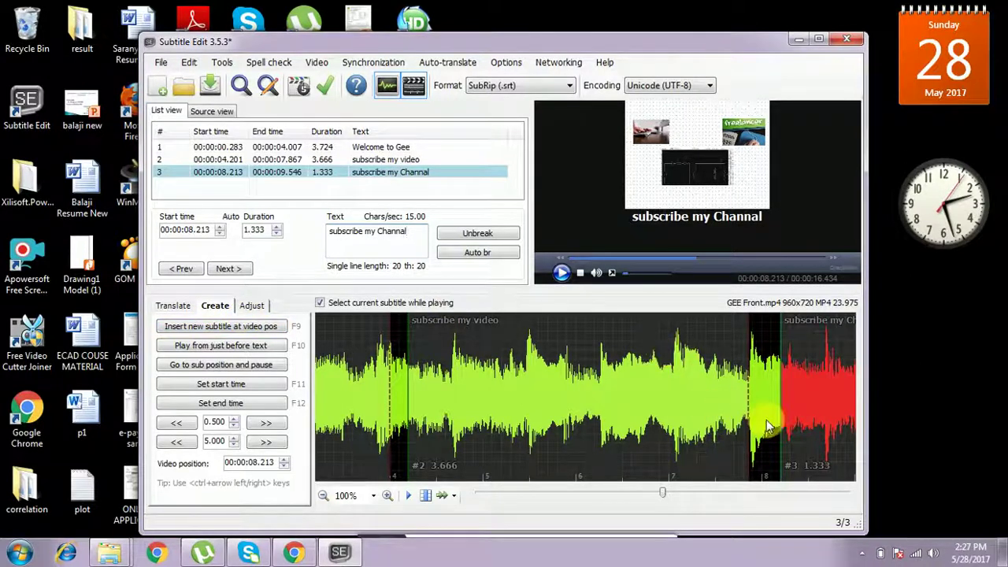
- Extend the third subtitle to end at 00:00:12.183 and play the video over it to check the timing
left_click(560, 272)
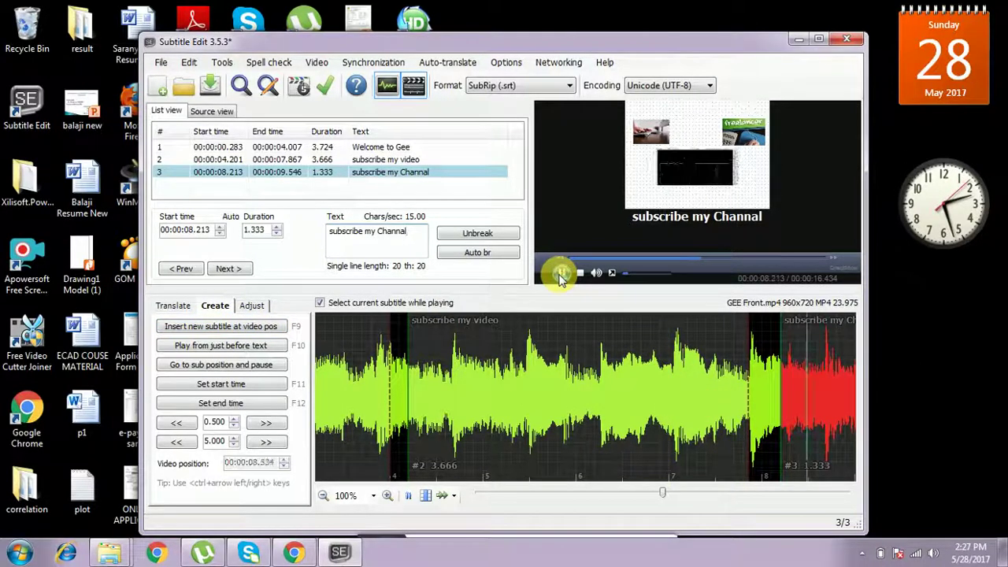
left_click(561, 273)
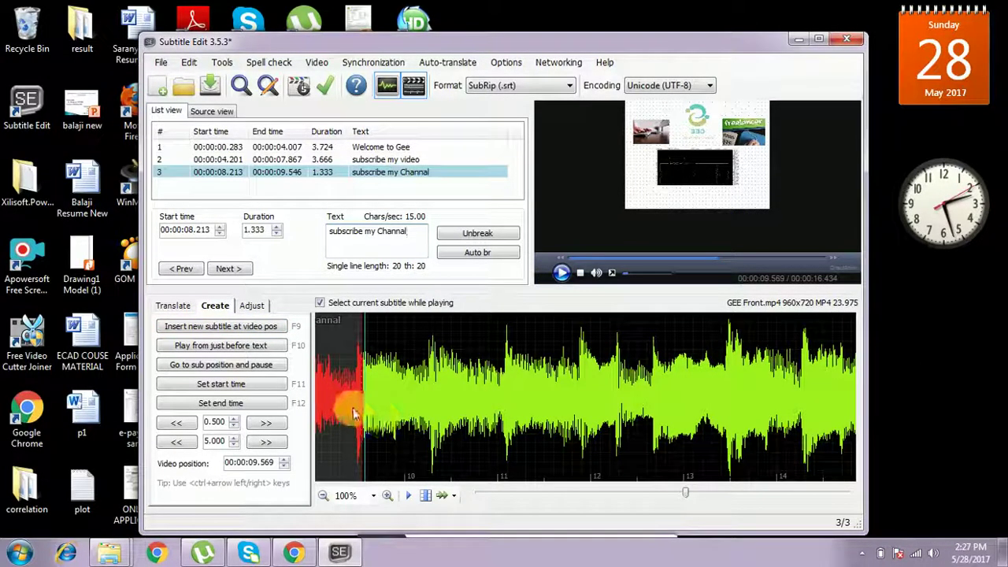
left_click_drag(370, 418, 619, 433)
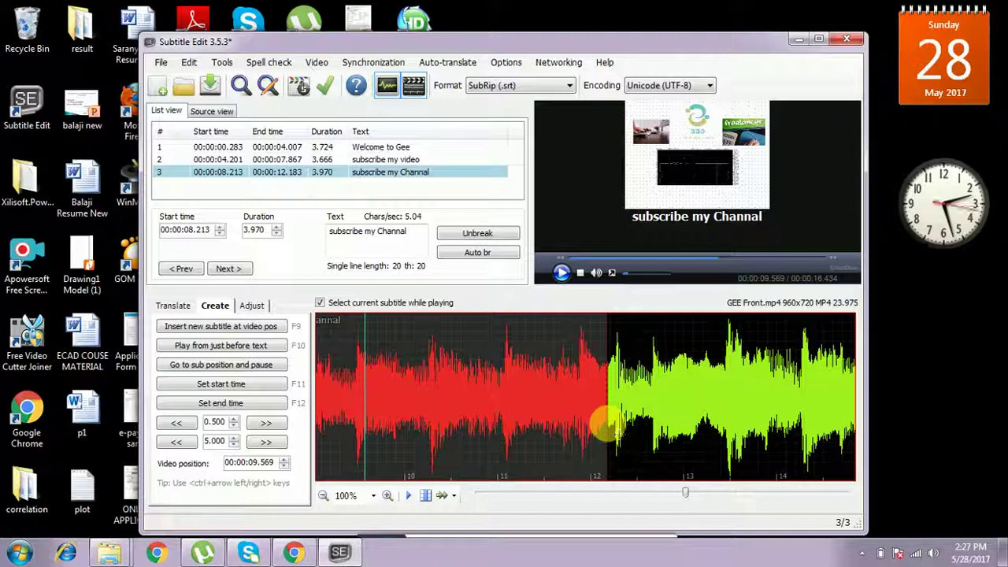
left_click(391, 174)
left_click(561, 273)
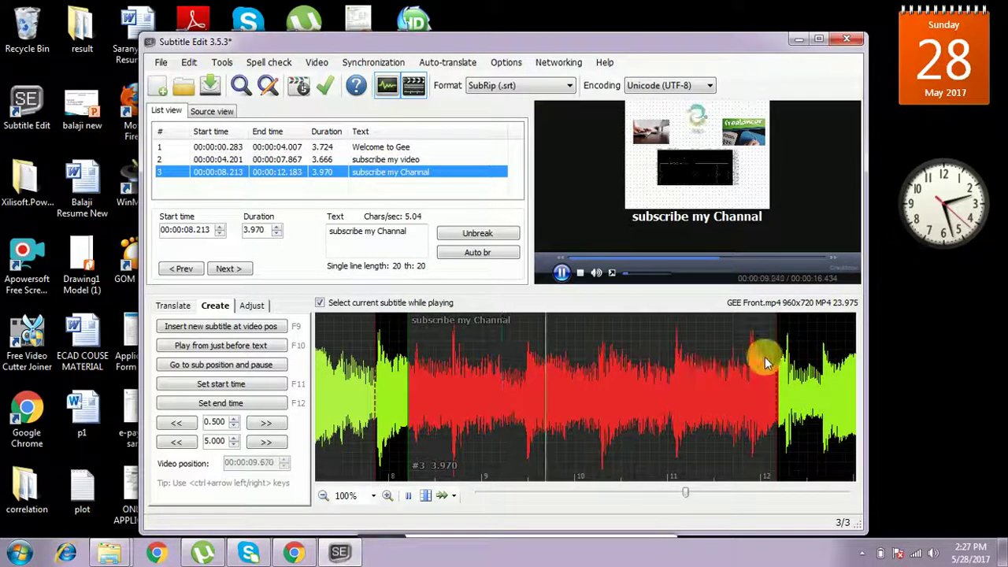
left_click(561, 272)
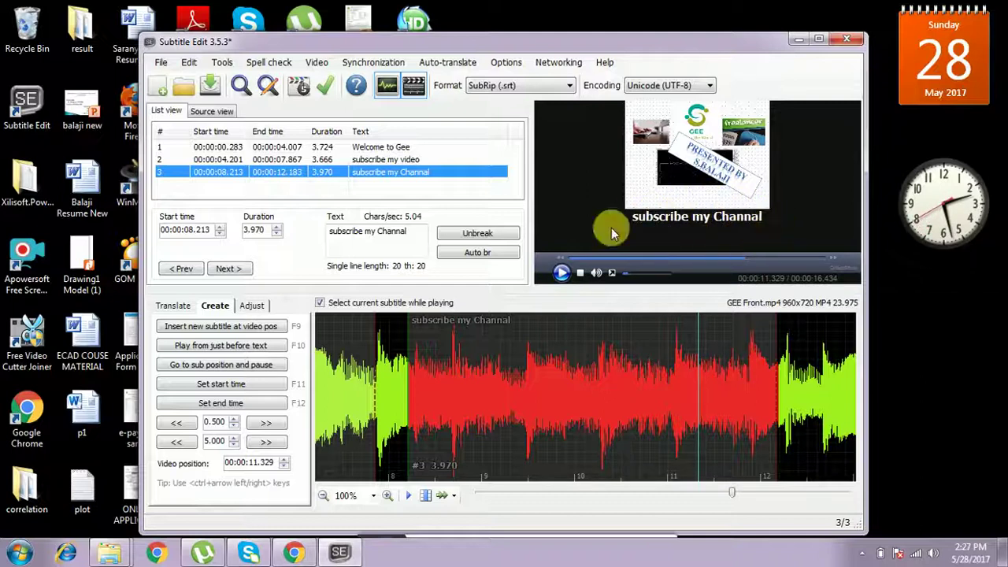
- Advance the video to 00:00:12.270 and insert a fourth subtitle there reading "Created by" followed by the creator's name
left_click(562, 273)
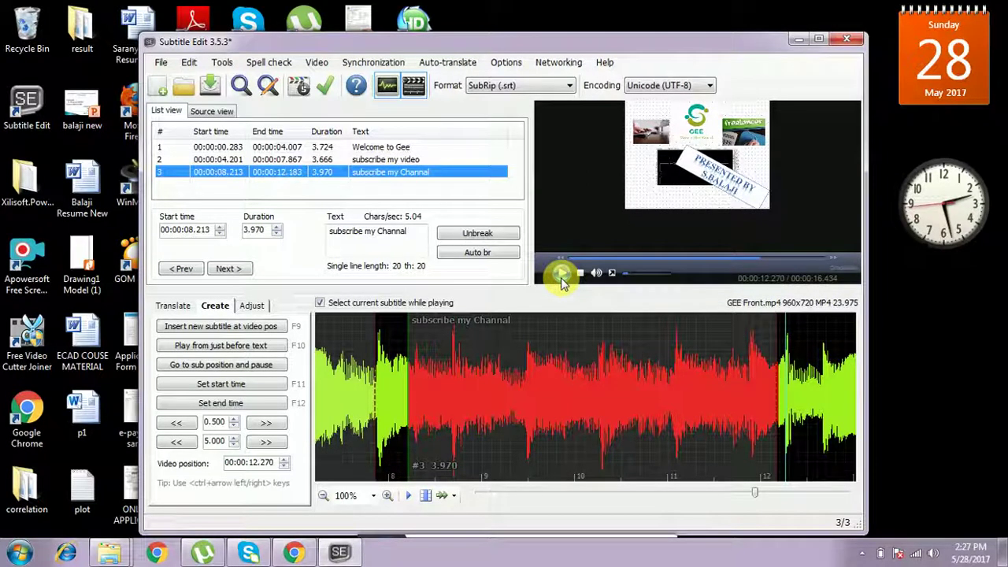
left_click(262, 330)
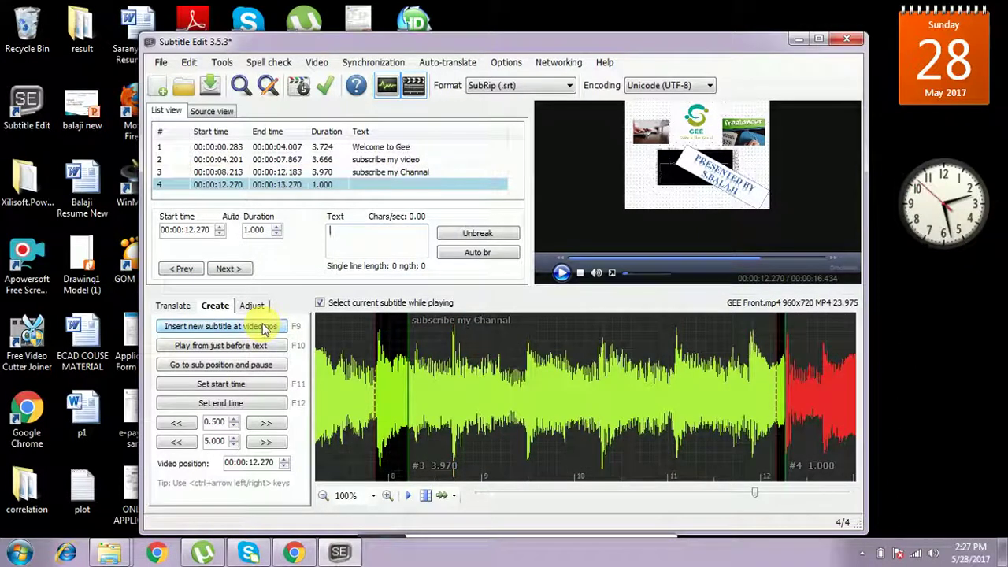
type("Cr")
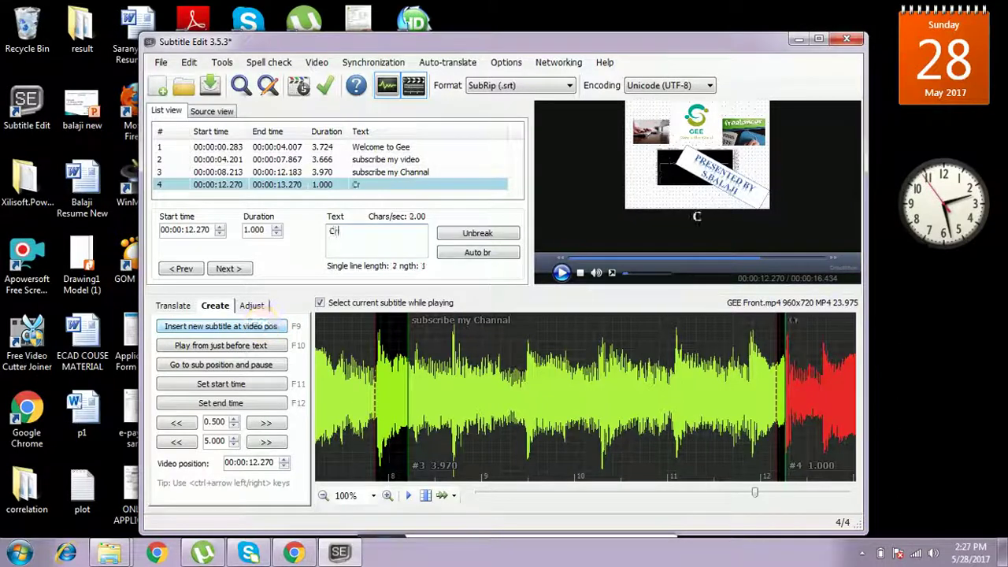
type("eated")
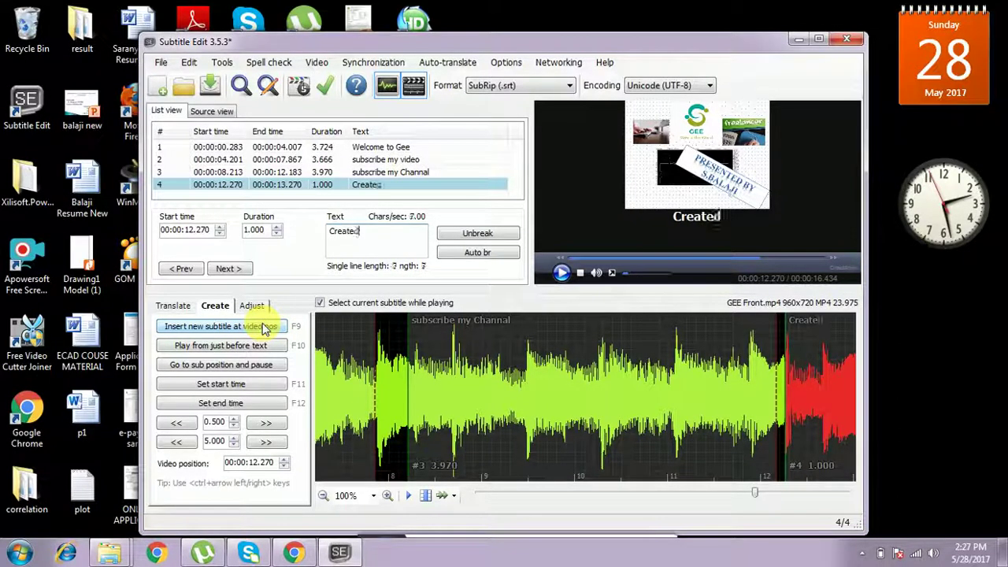
type(" by ")
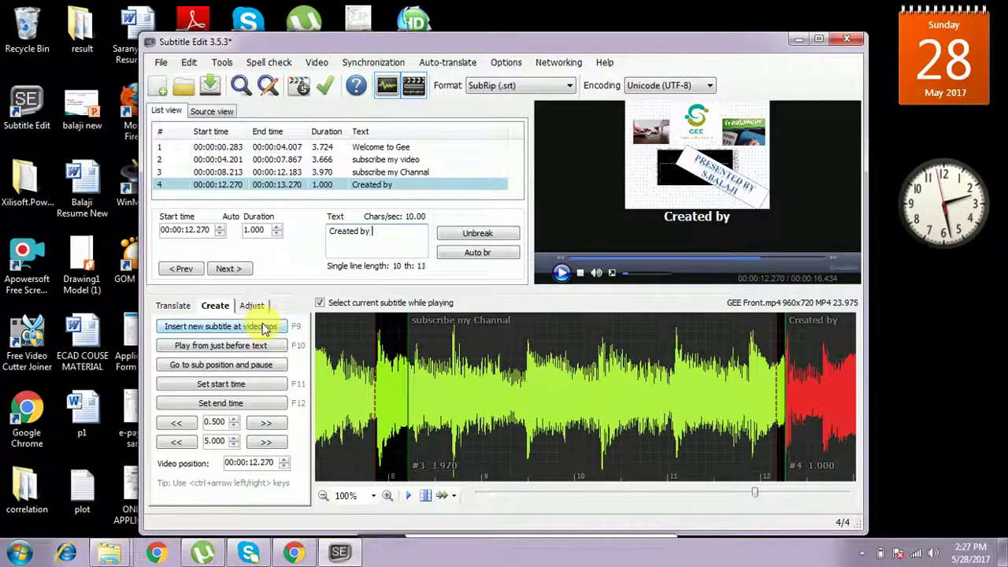
type("balaji")
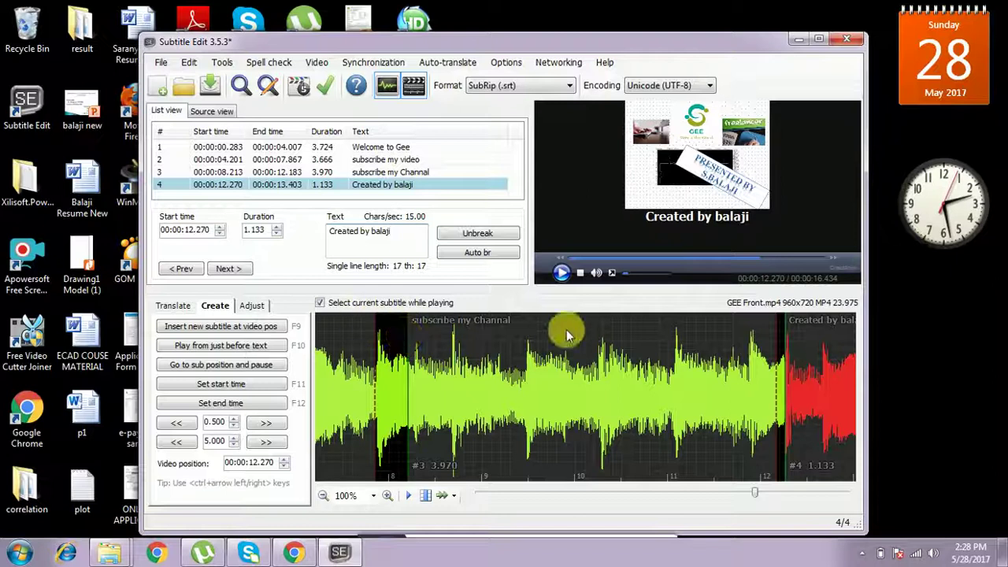
- Extend the fourth subtitle to end at 00:00:16.269 and play the video from its start to the end
left_click(562, 274)
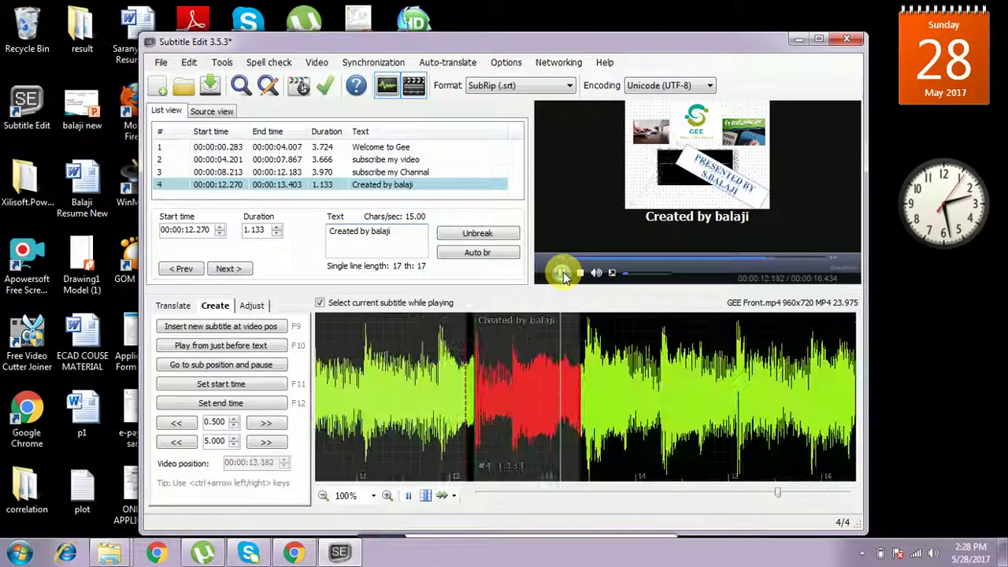
left_click(563, 274)
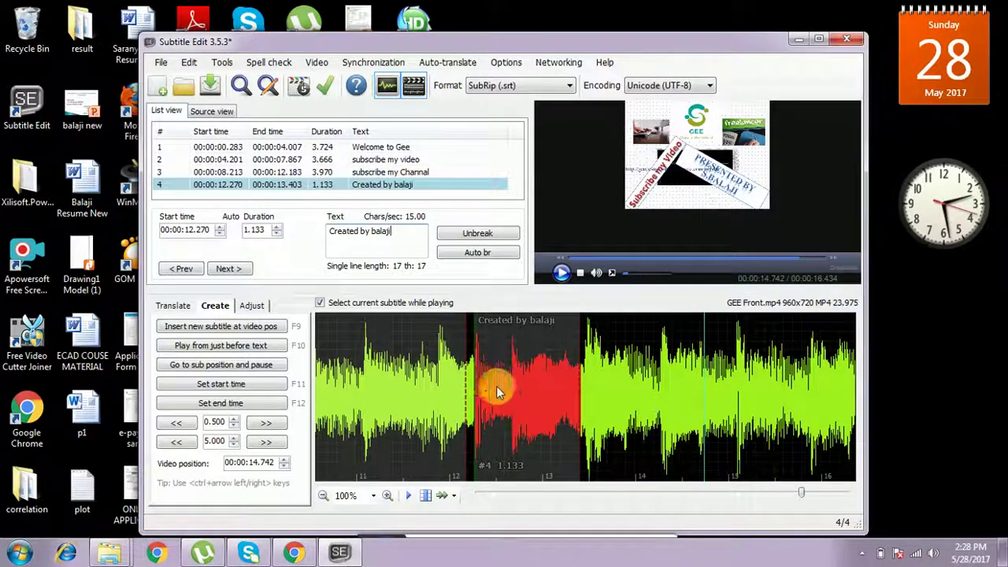
left_click_drag(587, 405, 842, 393)
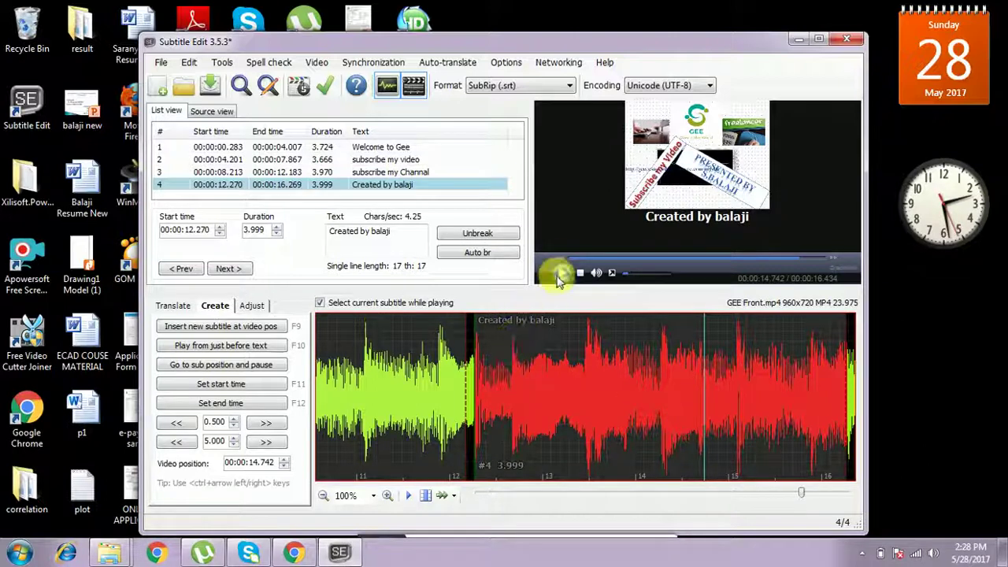
left_click(358, 185)
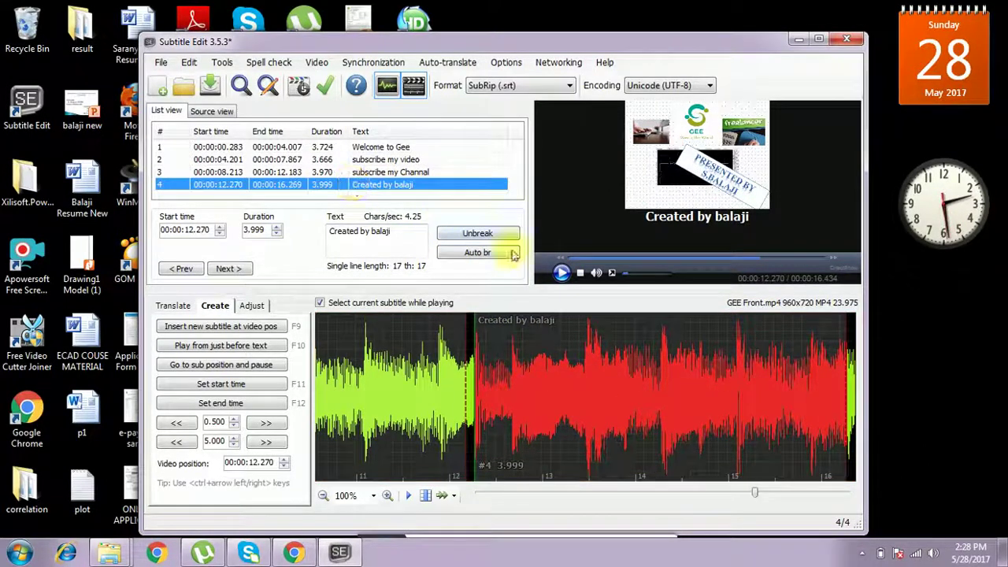
left_click(562, 272)
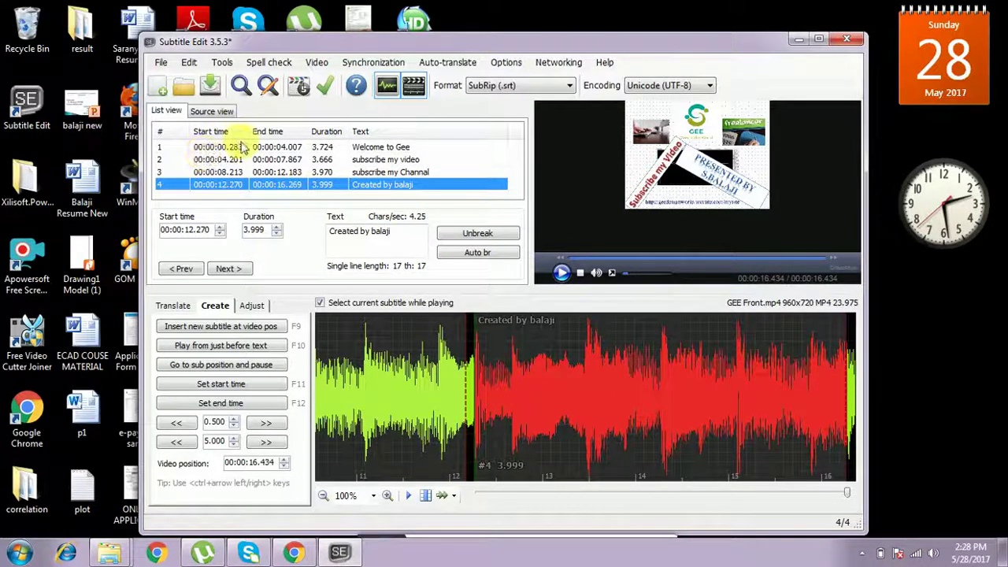
- Examine the timecodes and texts of all four subtitles in the source view
left_click(210, 113)
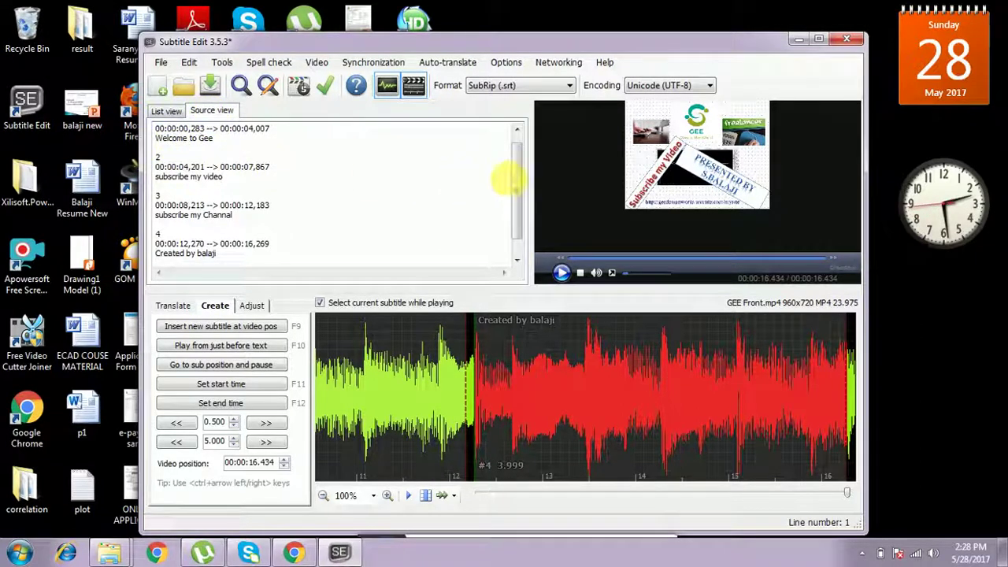
scroll(515, 164, "up", 1)
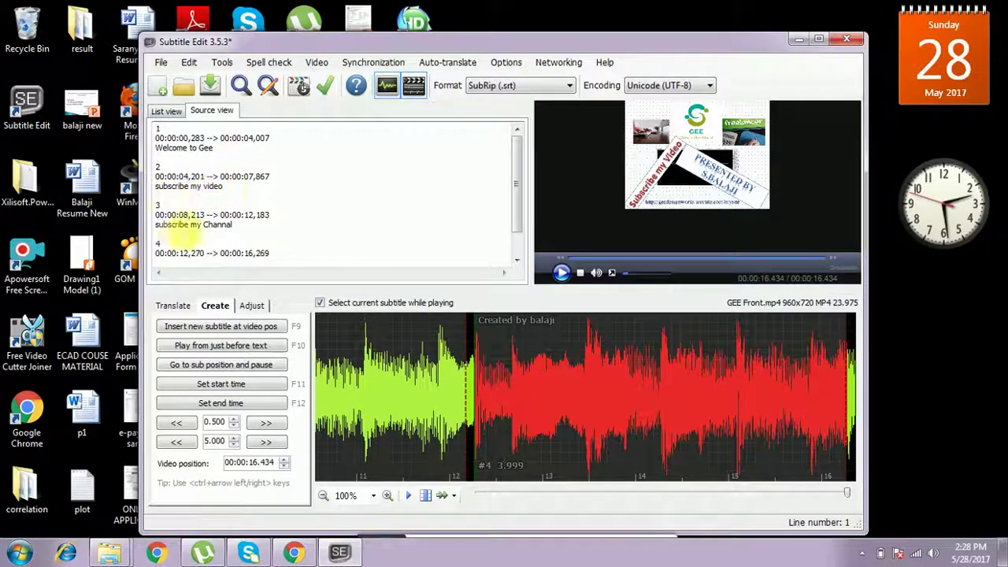
scroll(247, 238, "down", 1)
left_click(251, 237)
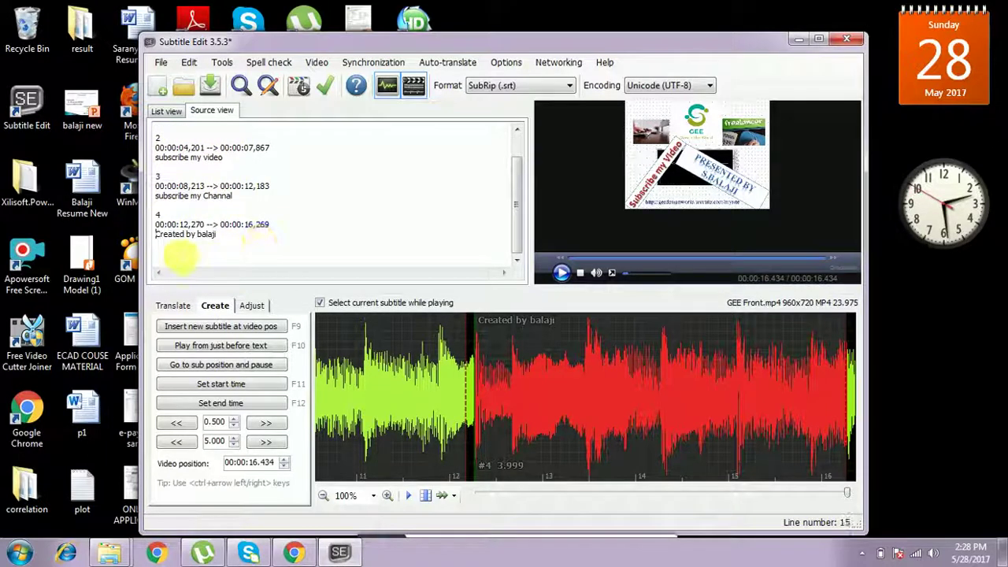
left_click(156, 234)
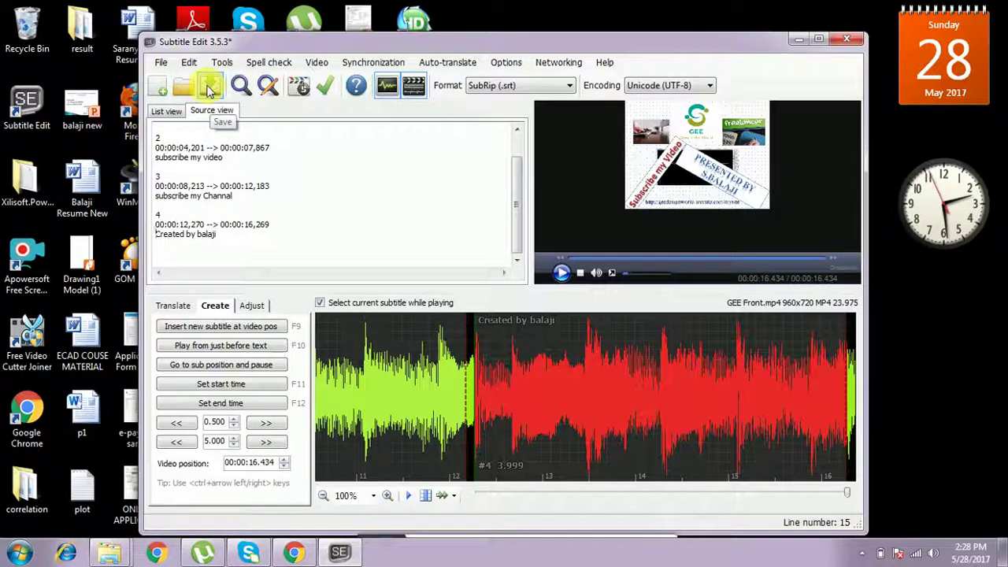
- Save the subtitles as GEE Front in the Aigiri Nandini Nanditha Medini with Tamil folder and minimize the editor window
left_click(209, 87)
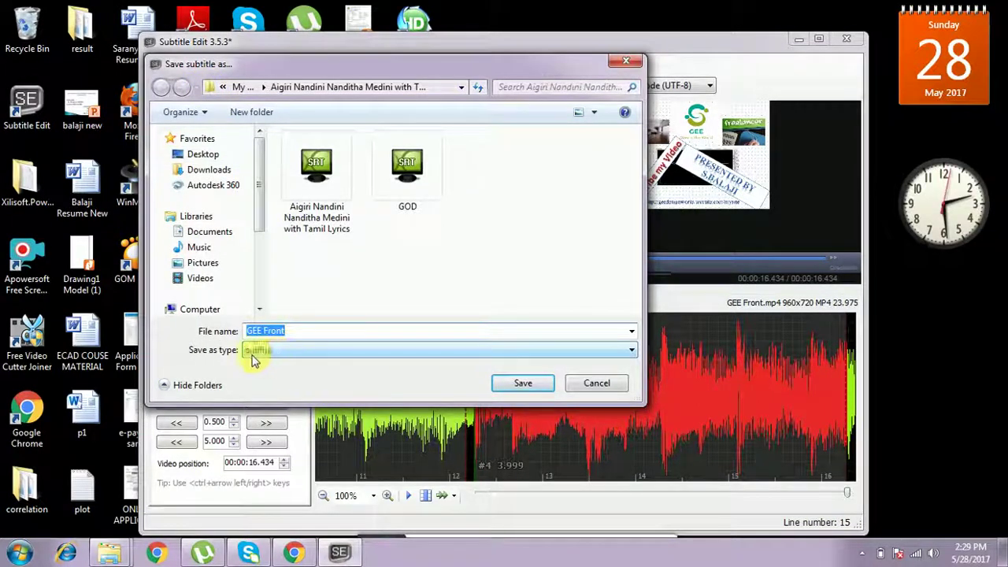
left_click(516, 386)
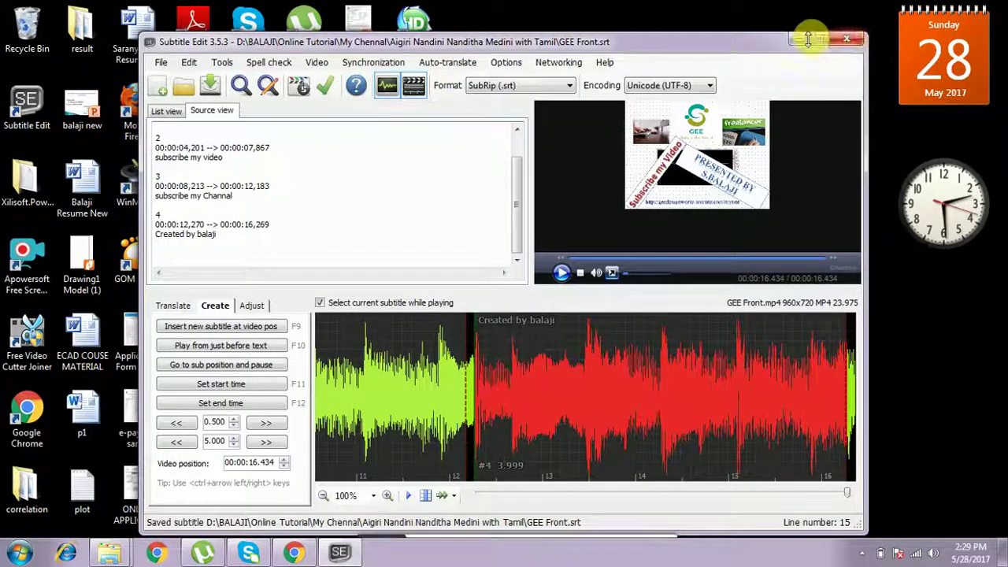
left_click(845, 37)
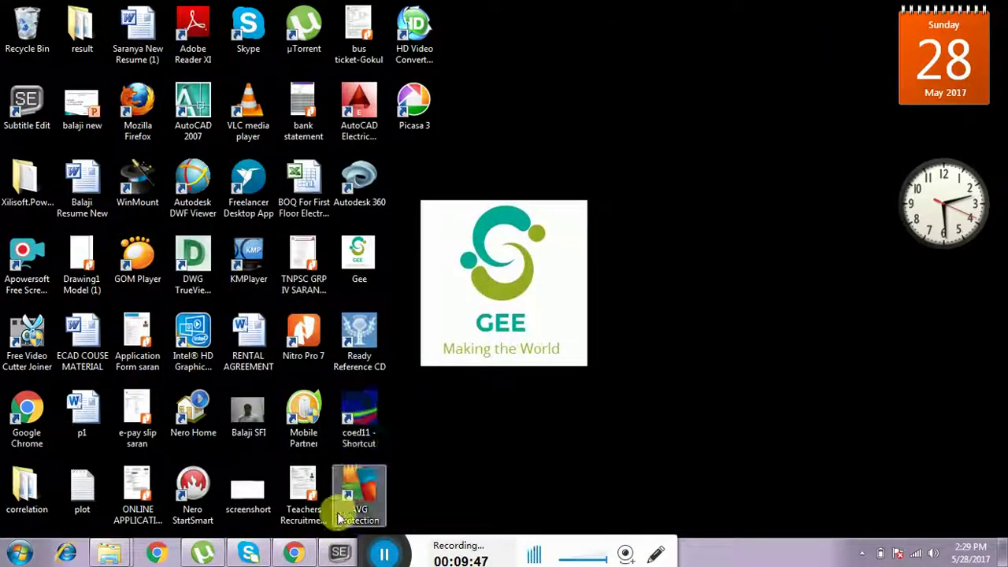
- Switch to Windows Explorer and open the Aigiri Nandini Nanditha Medini with Tamil folder on drive D, under Online Tutorial and My Chennal
mouse_move(114, 551)
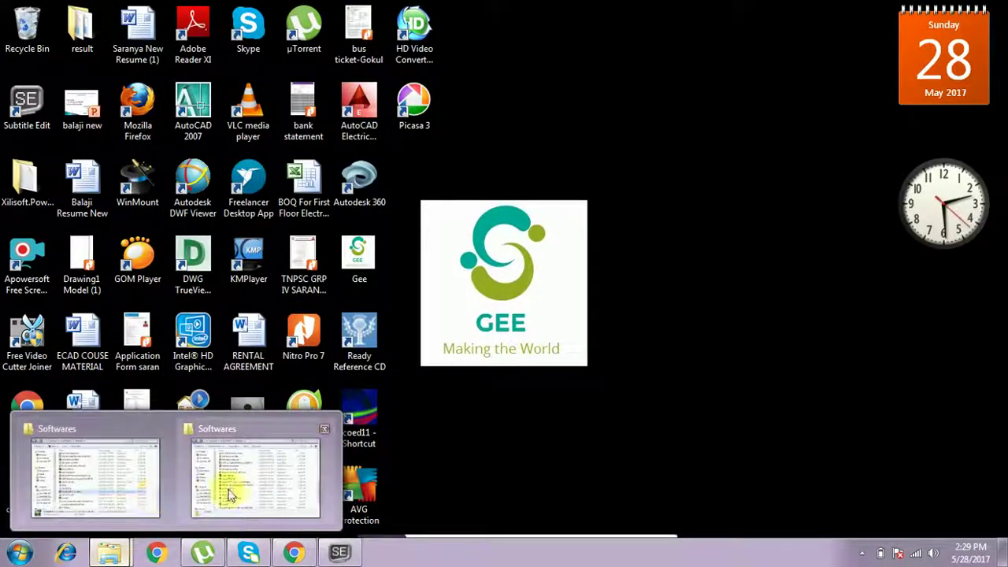
left_click(118, 483)
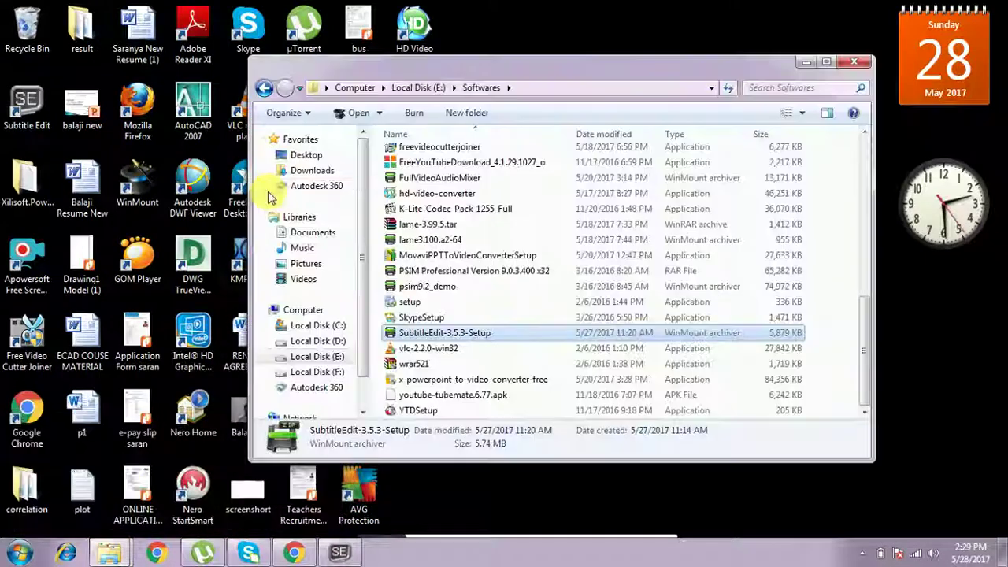
left_click(264, 89)
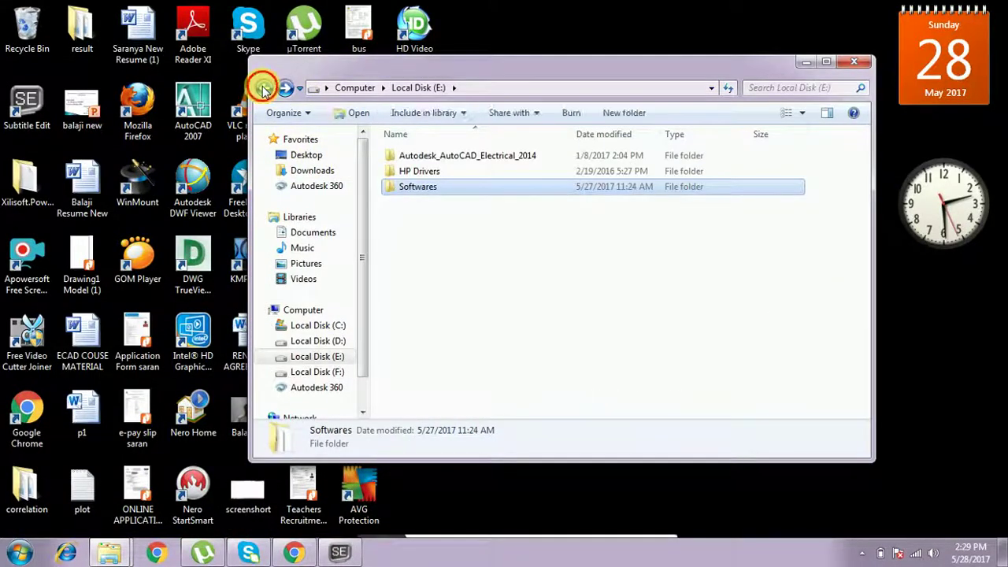
left_click(264, 89)
double_click(421, 193)
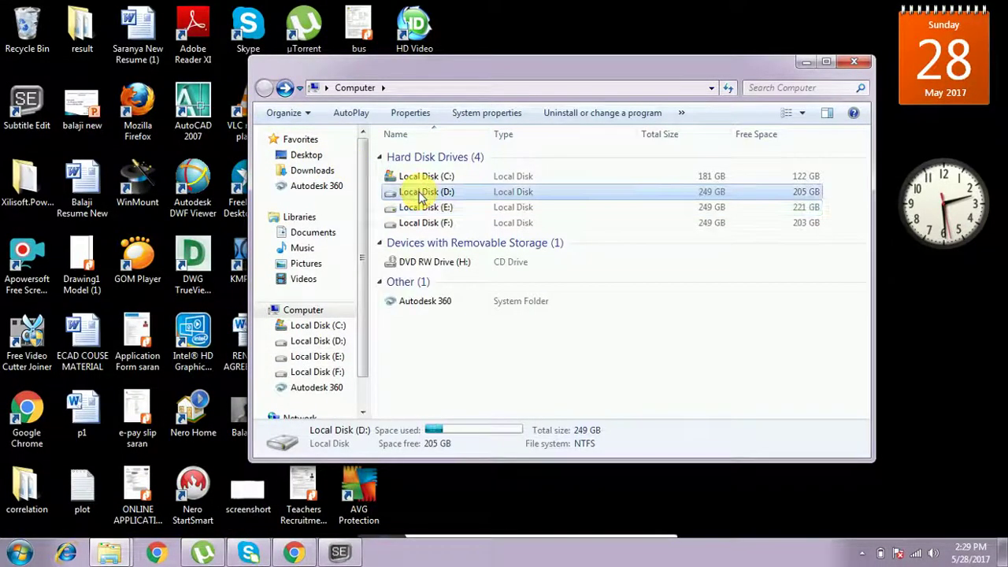
double_click(418, 156)
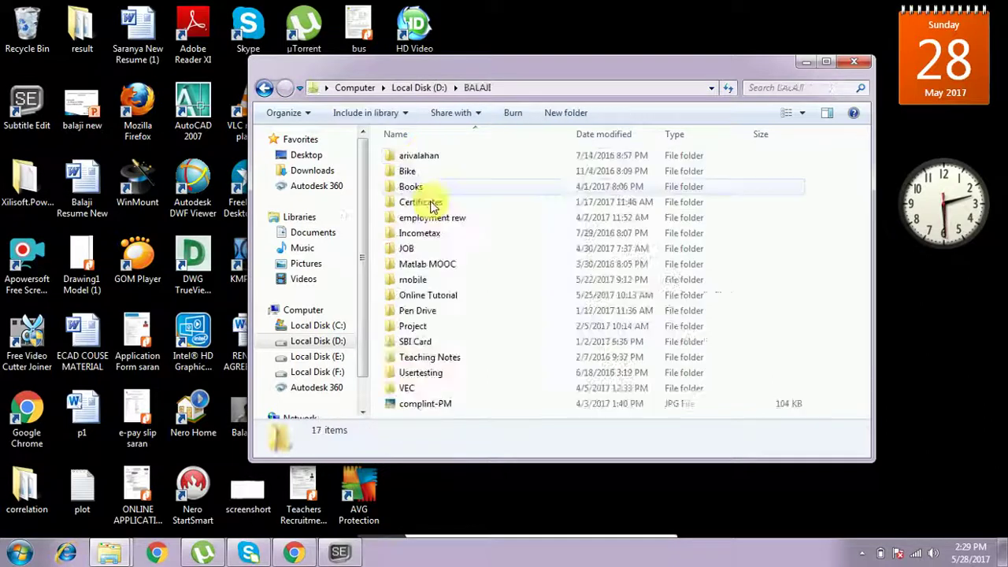
left_click(441, 298)
double_click(441, 298)
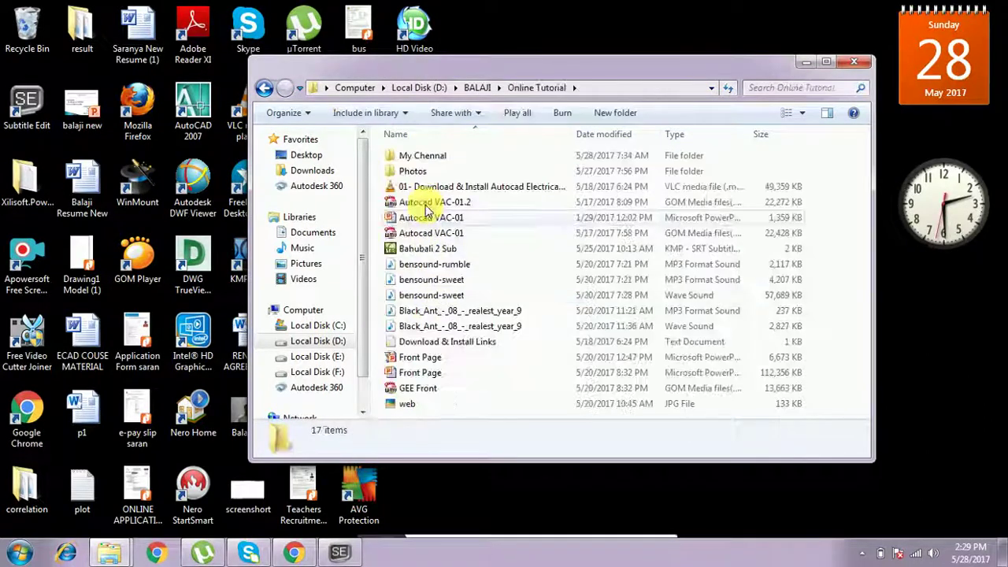
double_click(418, 155)
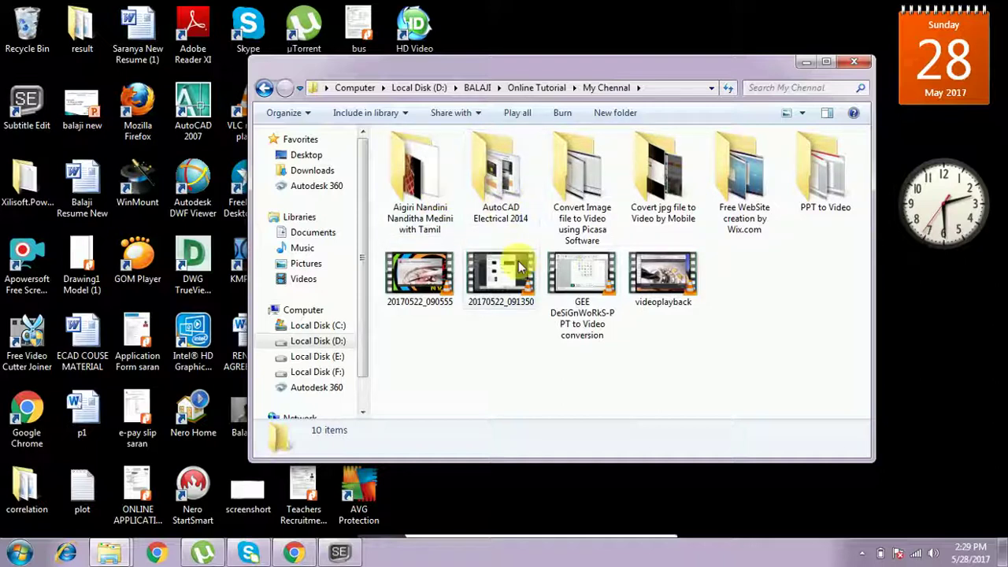
double_click(422, 173)
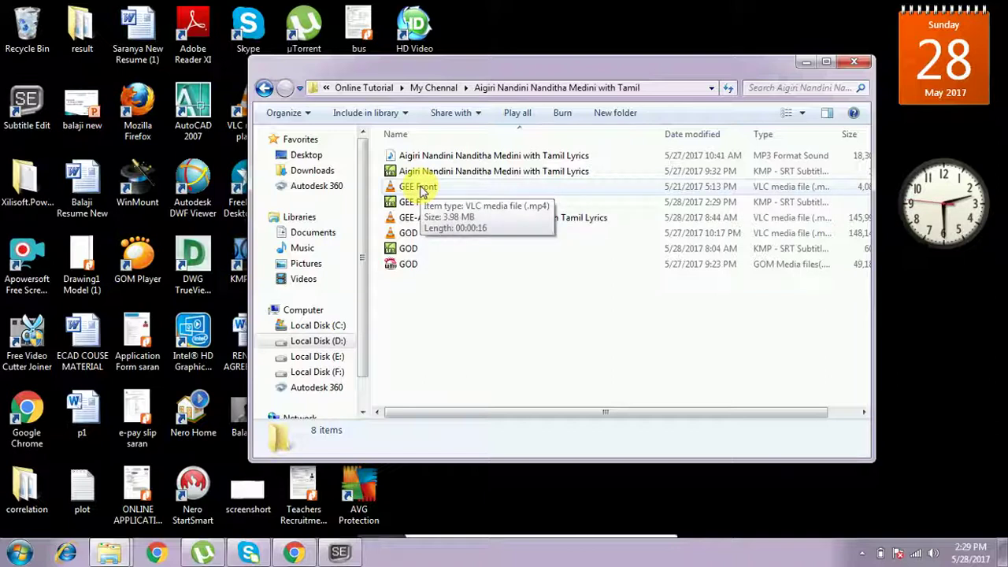
- Play the GEE Front video in VLC media player to check its subtitles and close the player
left_click(421, 191)
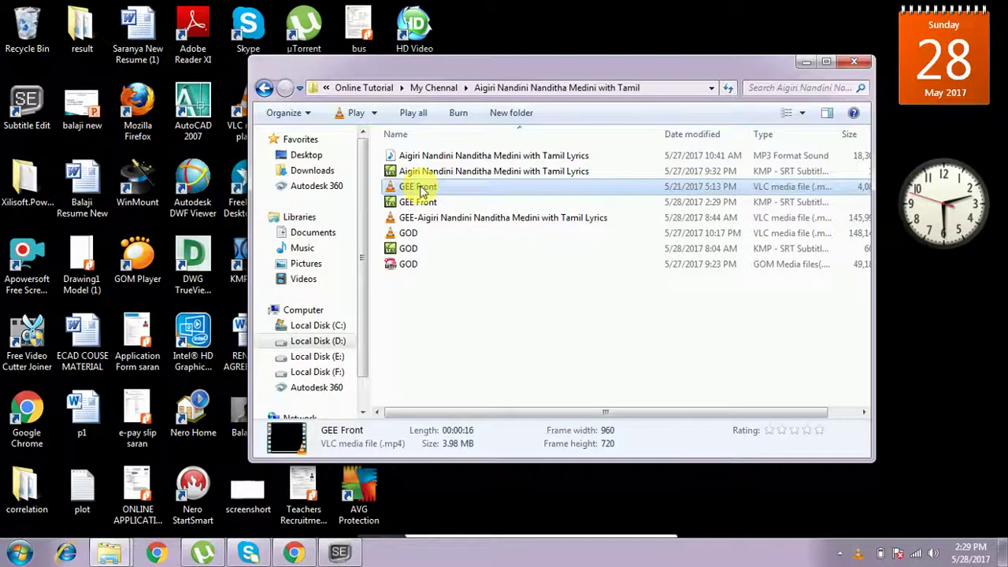
double_click(420, 189)
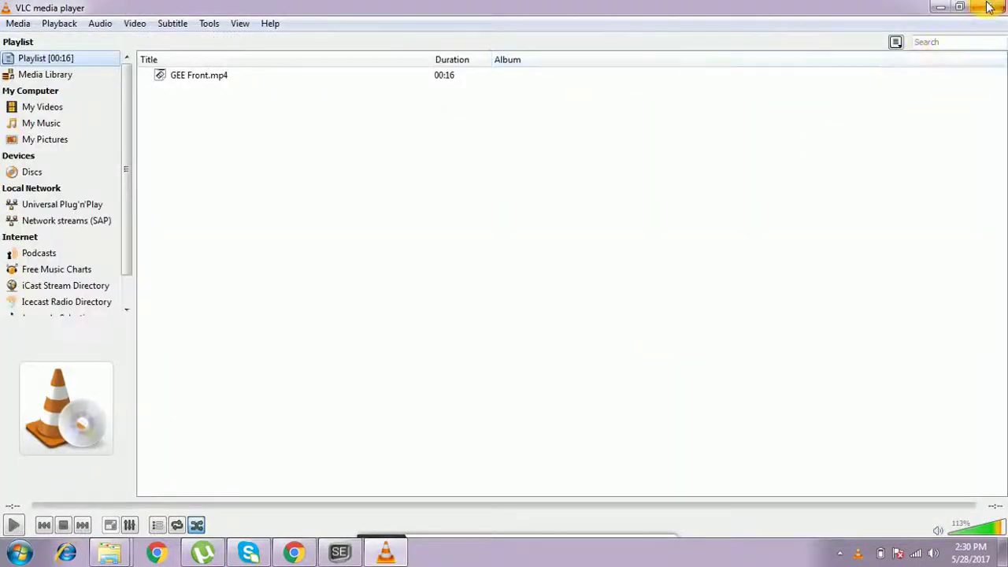
left_click(989, 7)
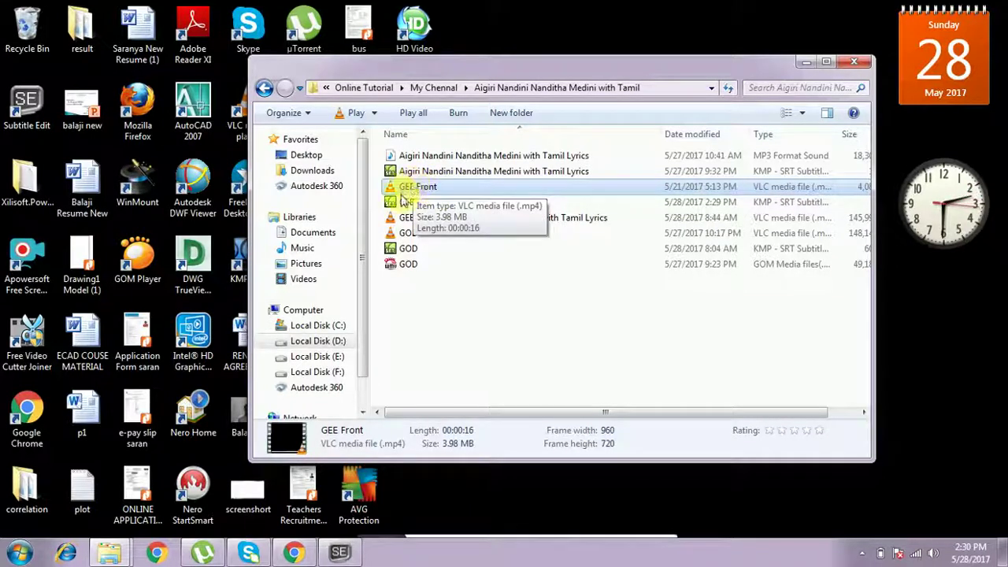
left_click_drag(401, 197, 414, 206)
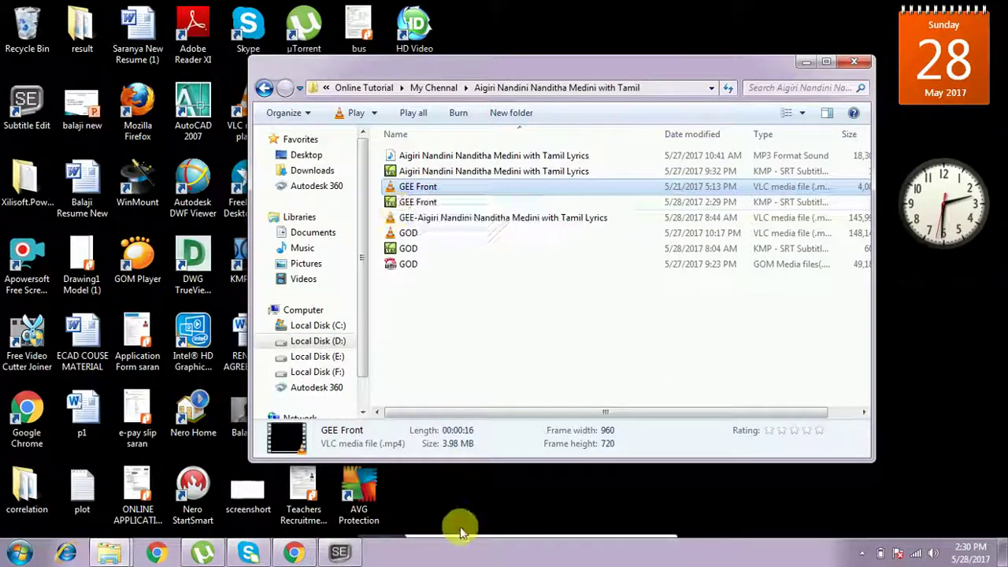
left_click(418, 539)
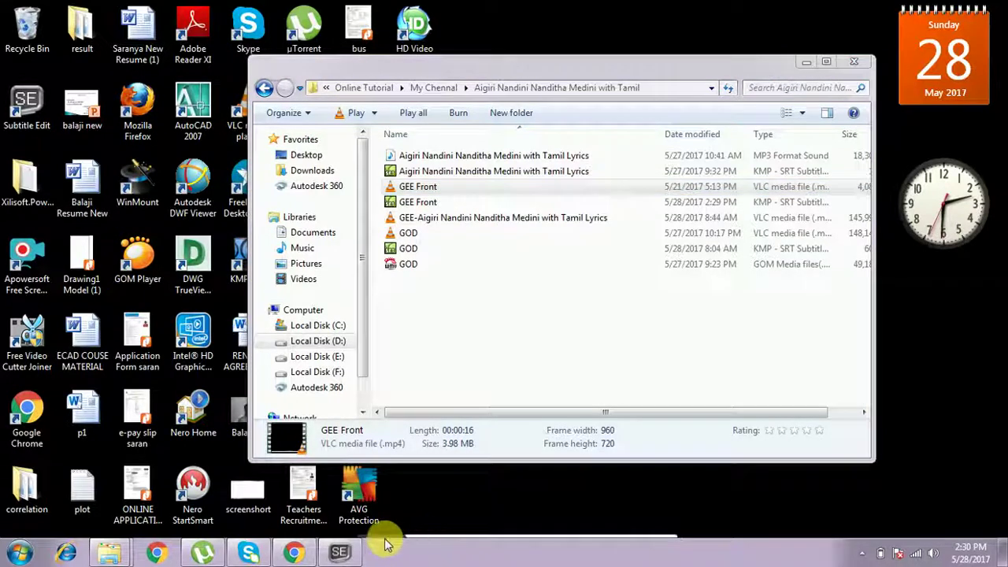